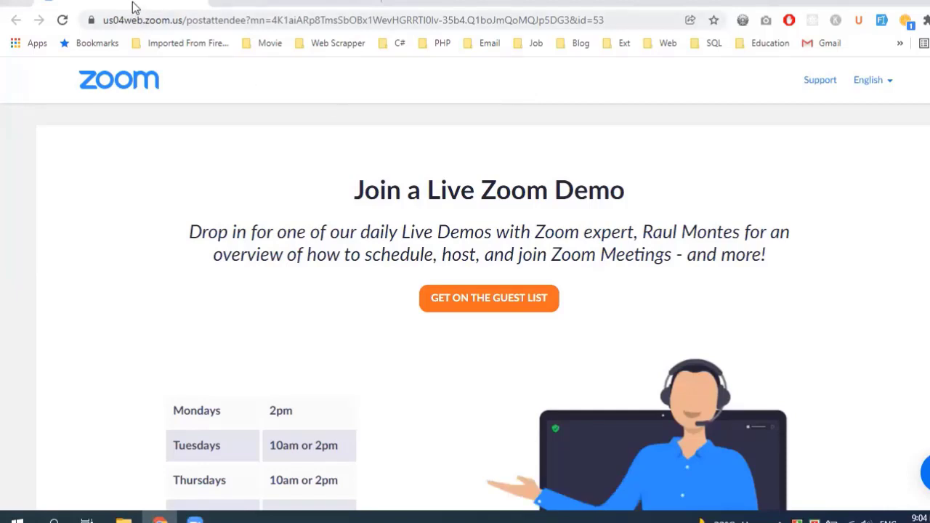
- Open the website technestit.wordpress.com in the browser
left_click(152, 21)
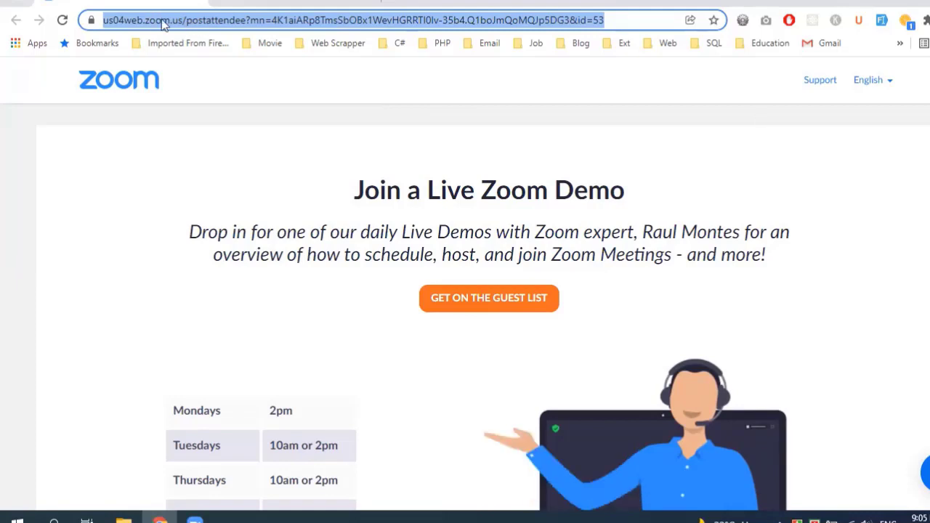
type("wo")
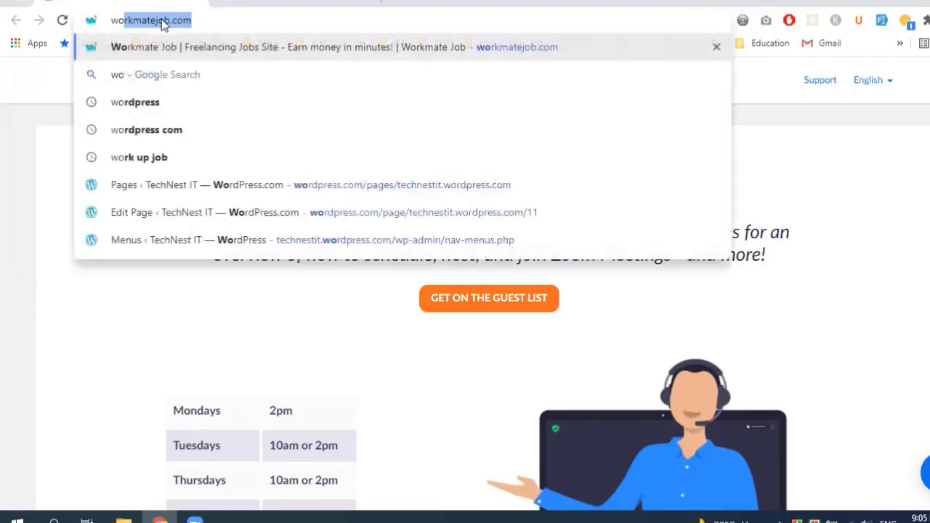
key("BackSpace")
key("BackSpace")
key("BackSpace")
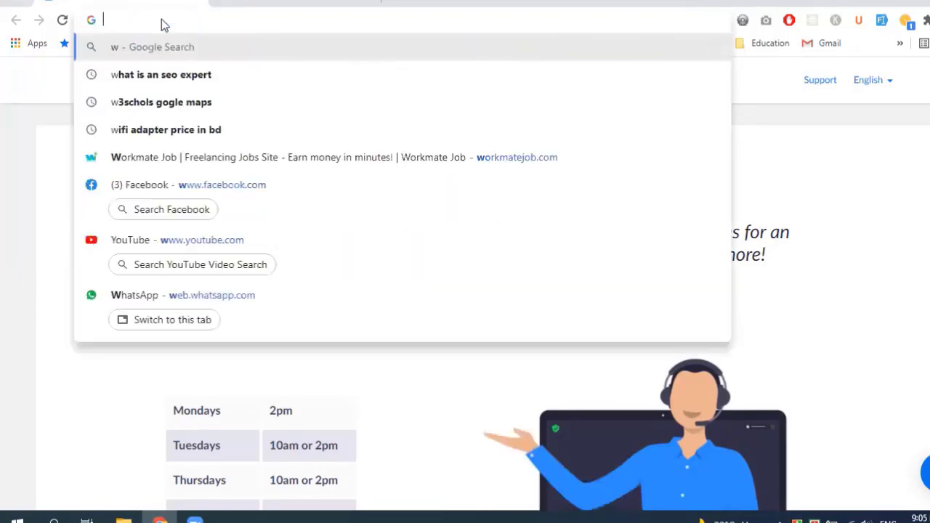
type("te")
key("Return")
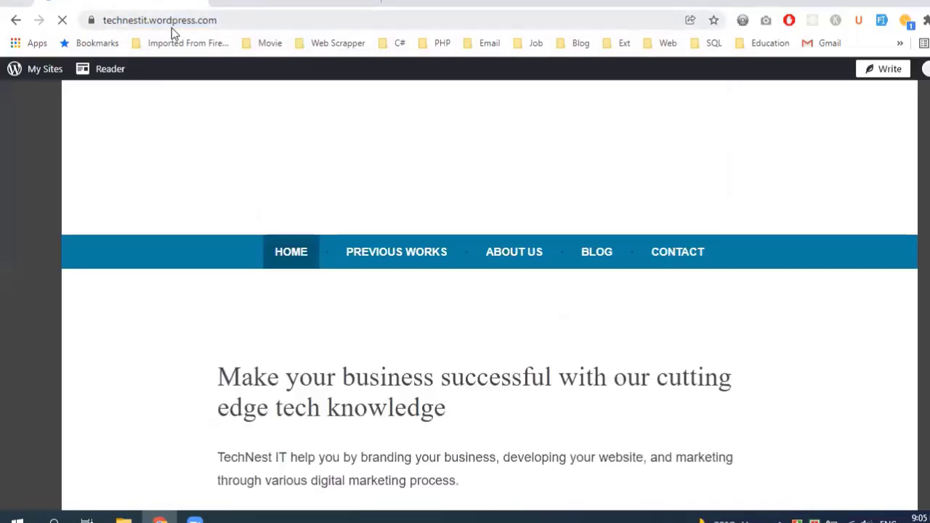
key("ctrl+l")
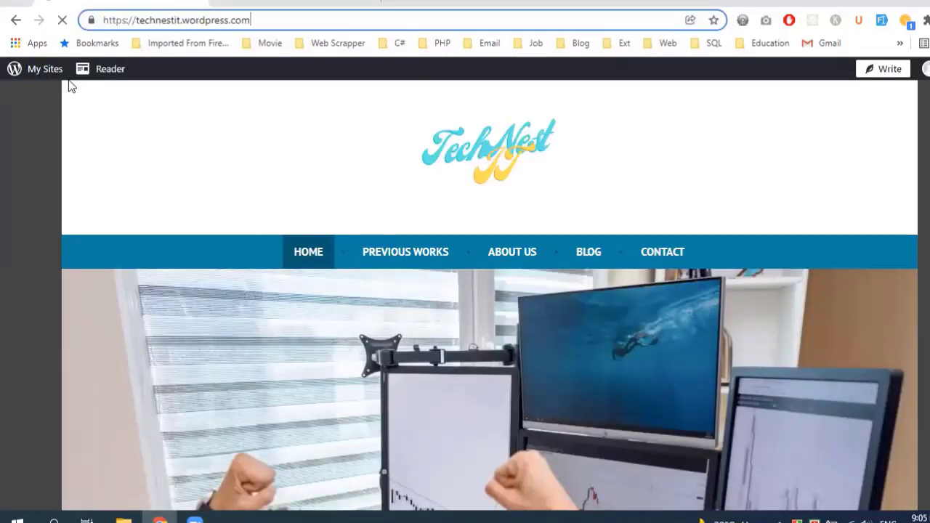
left_click(772, 73)
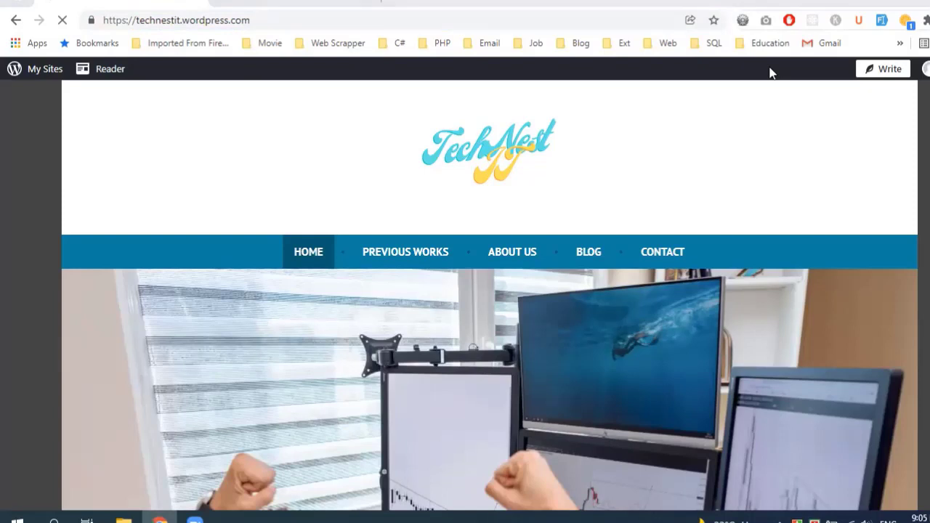
left_click(250, 20)
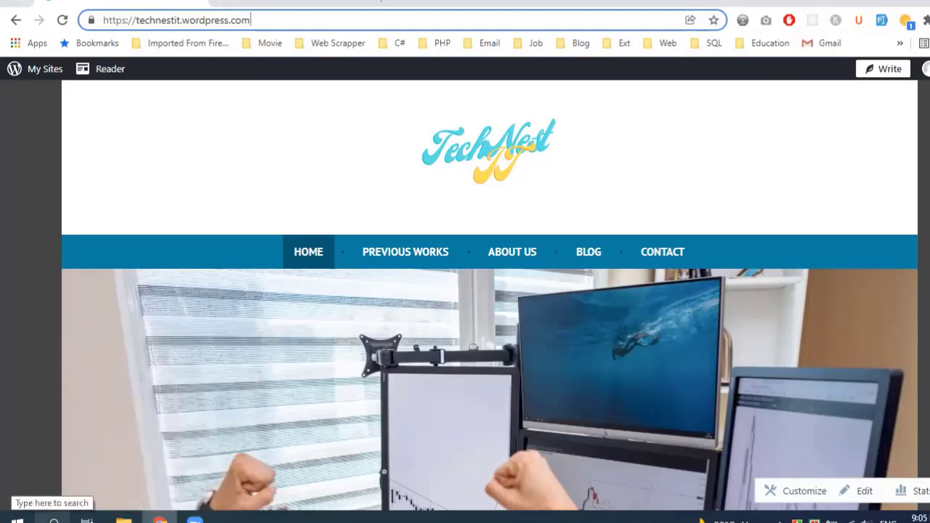
left_click(54, 519)
type("m")
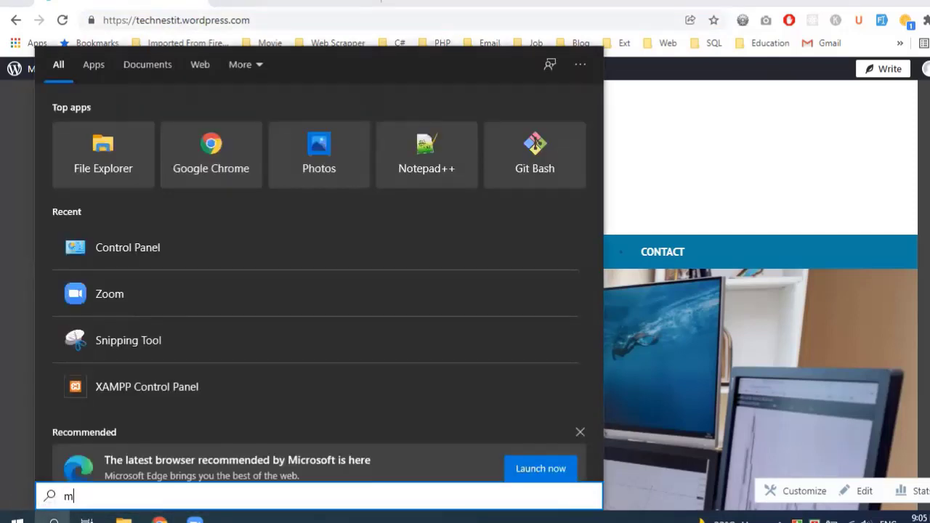
type("o")
key("BackSpace")
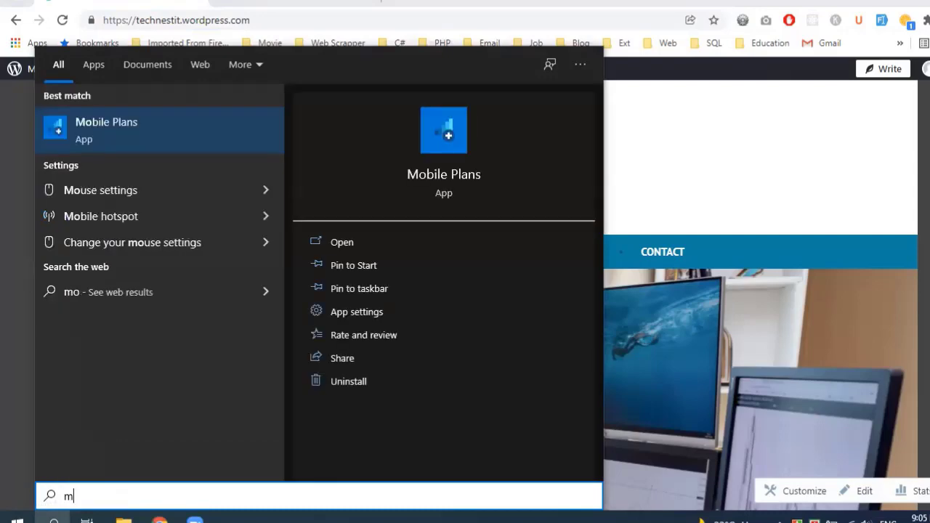
key("BackSpace")
key("Escape")
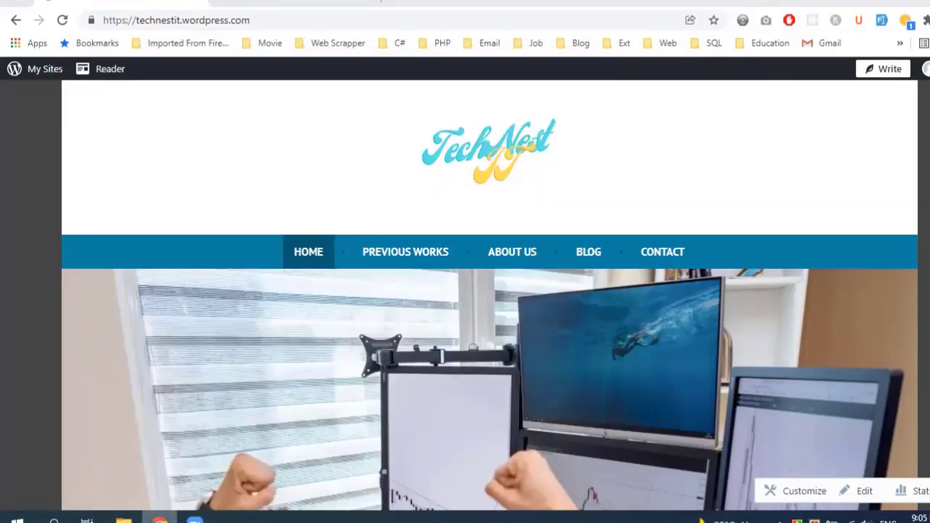
- Open a separate new browser window alongside the TechNest site
right_click(159, 517)
left_click(131, 452)
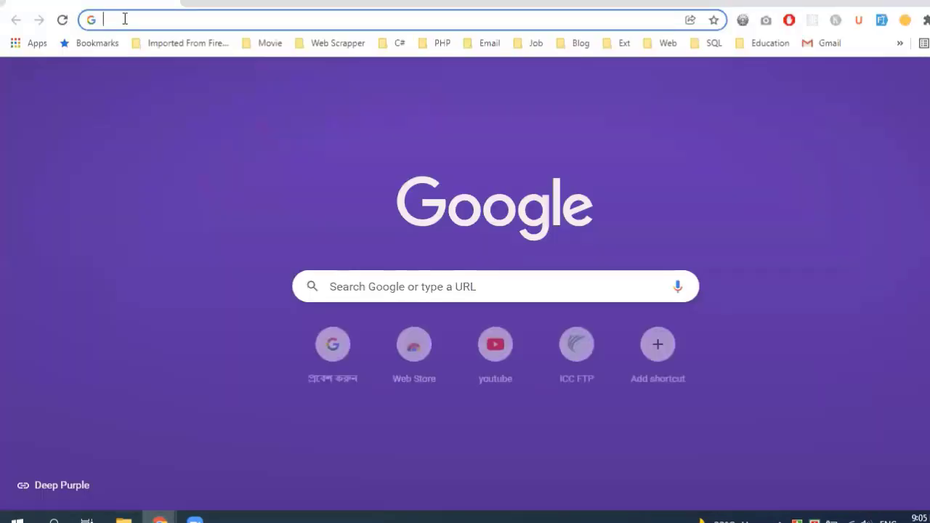
left_click(124, 19)
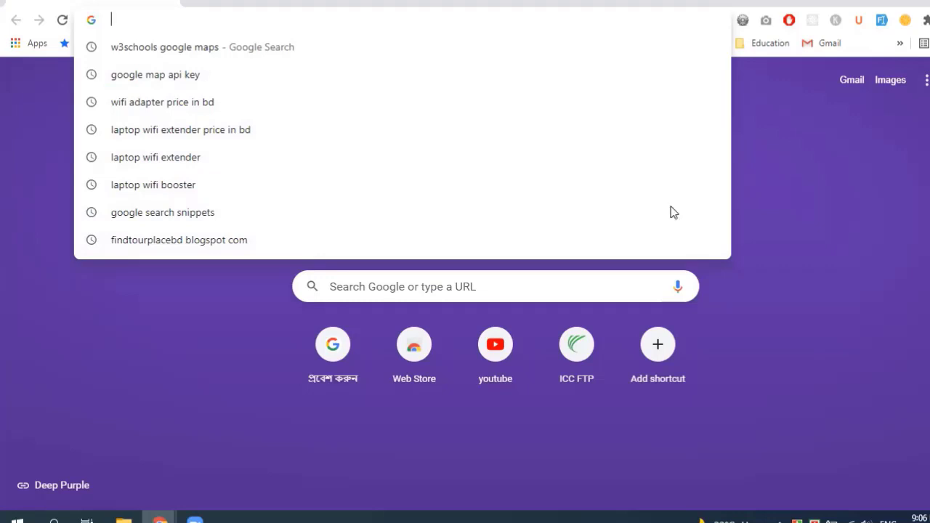
- Search Google for "google search console"
left_click(321, 288)
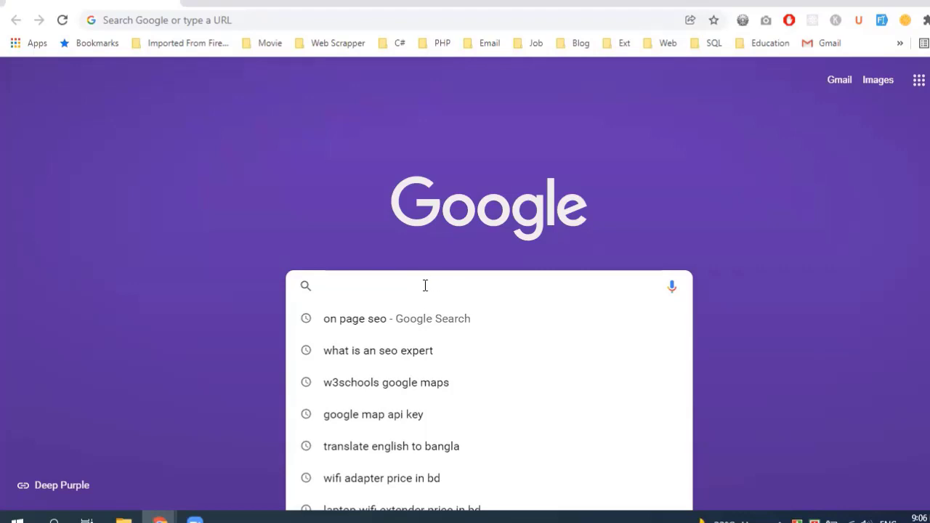
type("s")
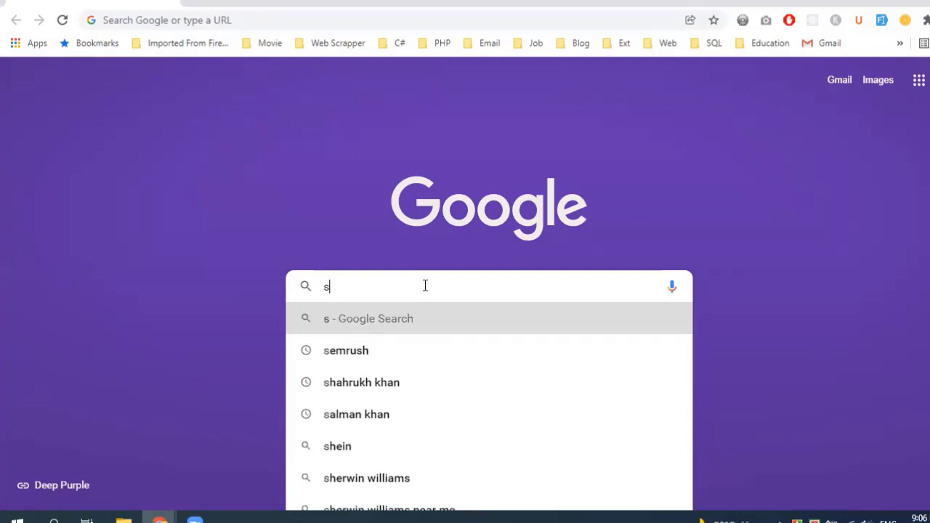
key("BackSpace")
key("BackSpace")
type("google searh")
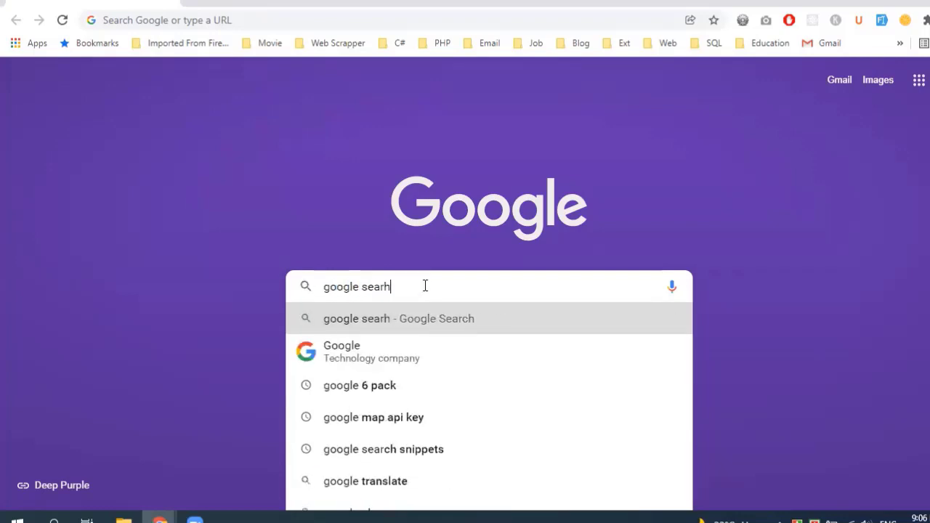
key("BackSpace")
type("ch cons")
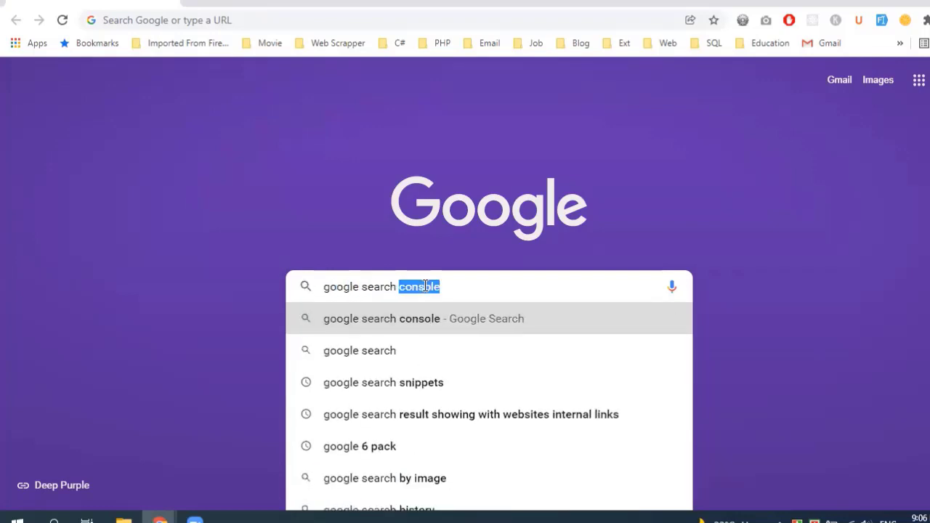
type("ole")
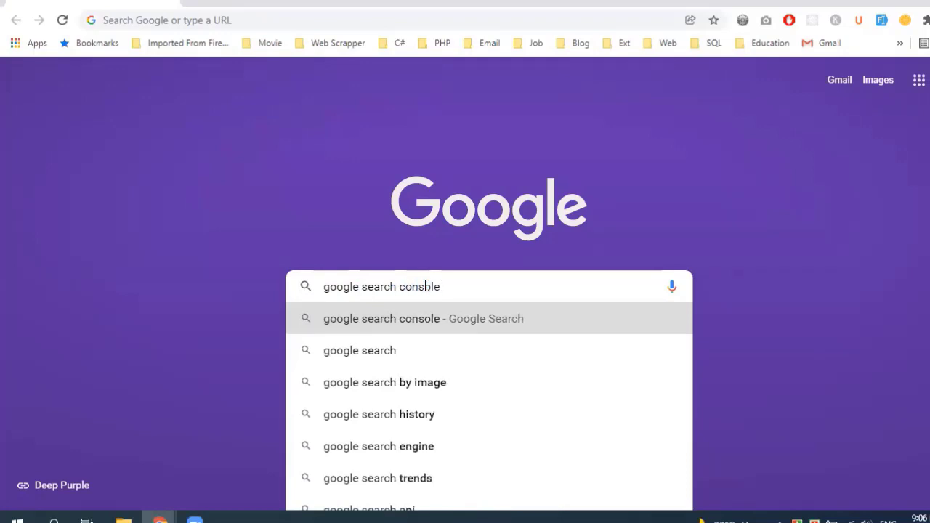
key("Return")
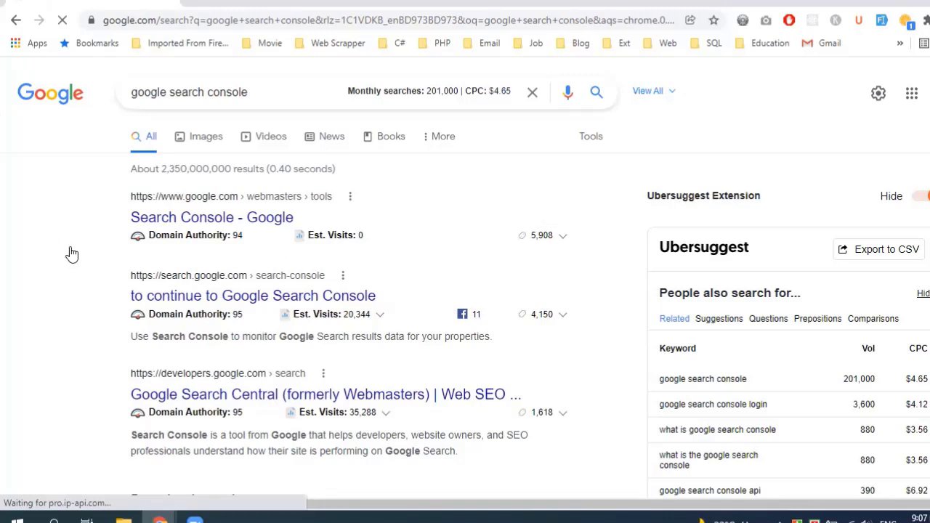
- Open Google Search Console from the search results and review the Domain and URL prefix property types
left_click(238, 304)
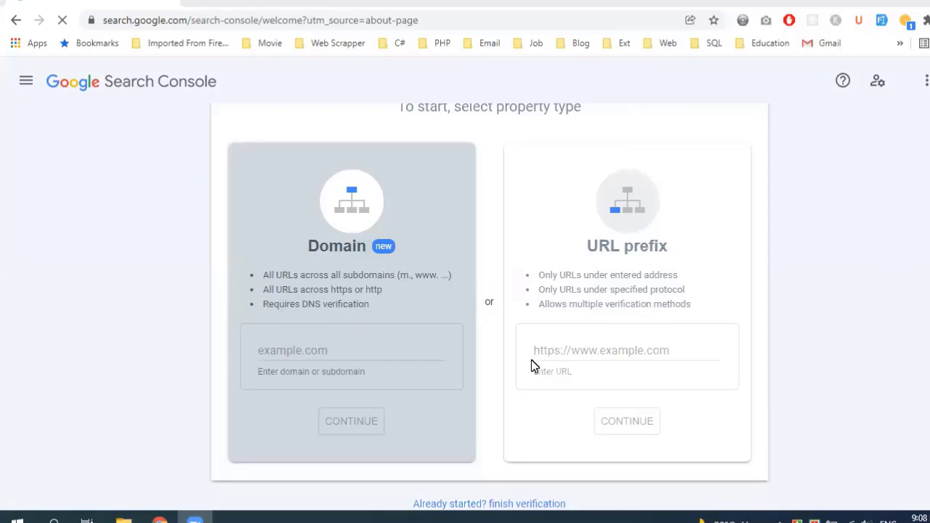
scroll(405, 389, "up", 1)
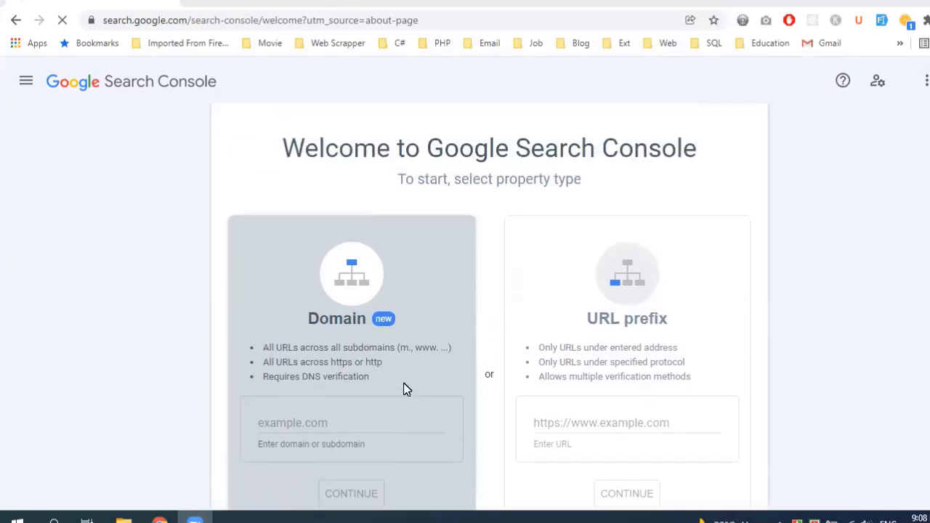
scroll(406, 389, "down", 1)
scroll(406, 388, "down", 1)
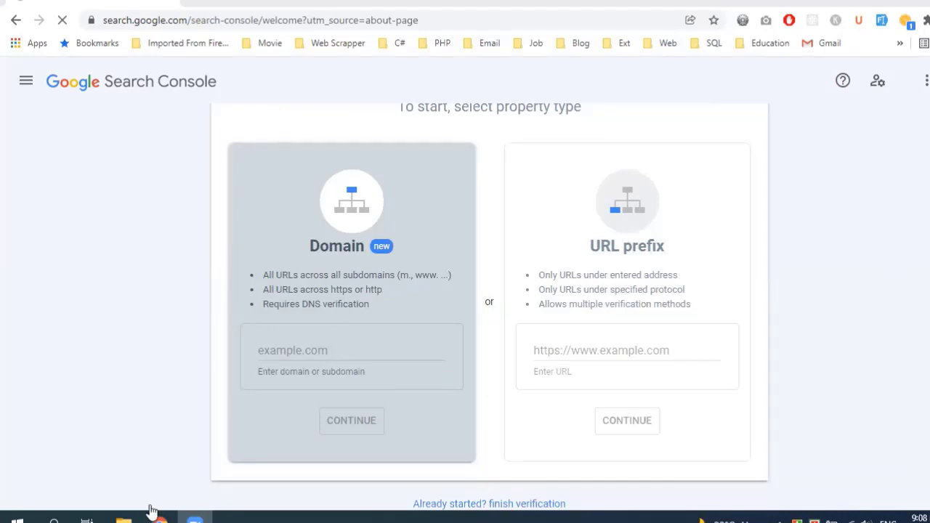
mouse_move(159, 517)
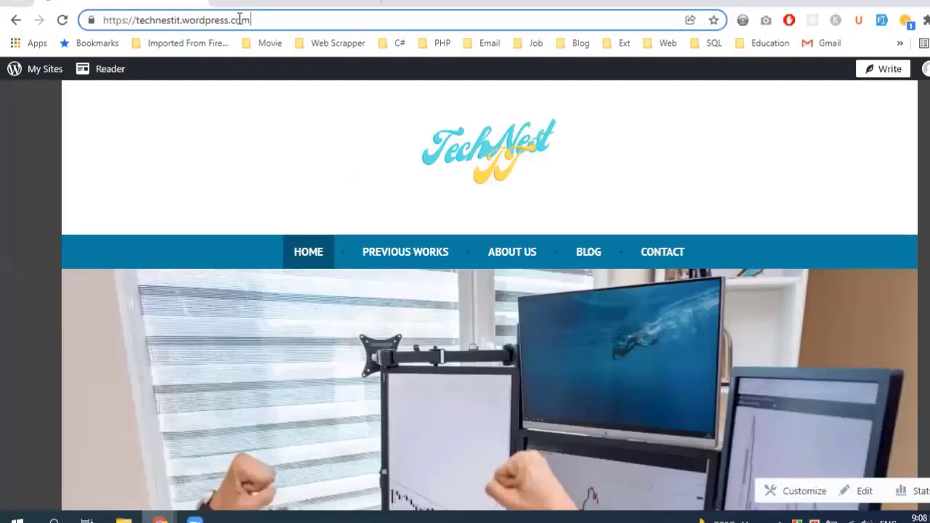
left_click(238, 19)
key("shift+Home")
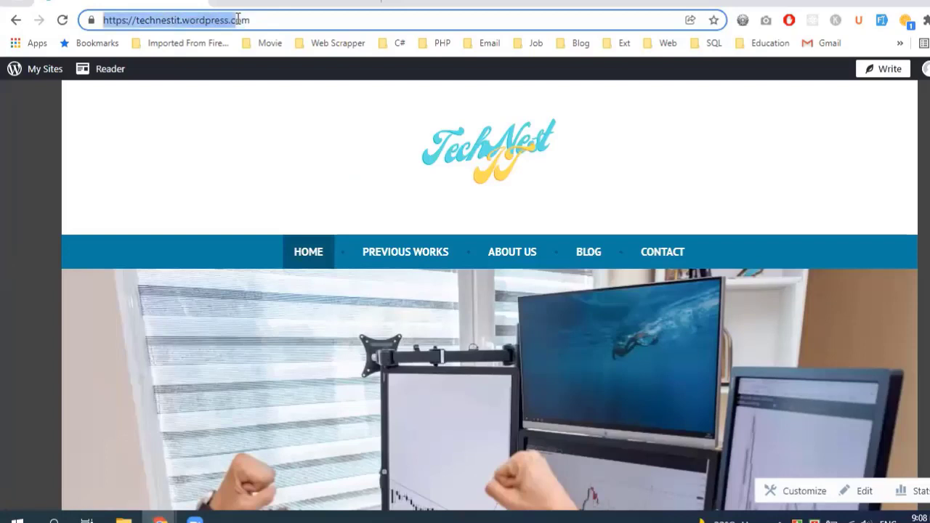
key("End")
key("shift+Home")
key("ctrl+c")
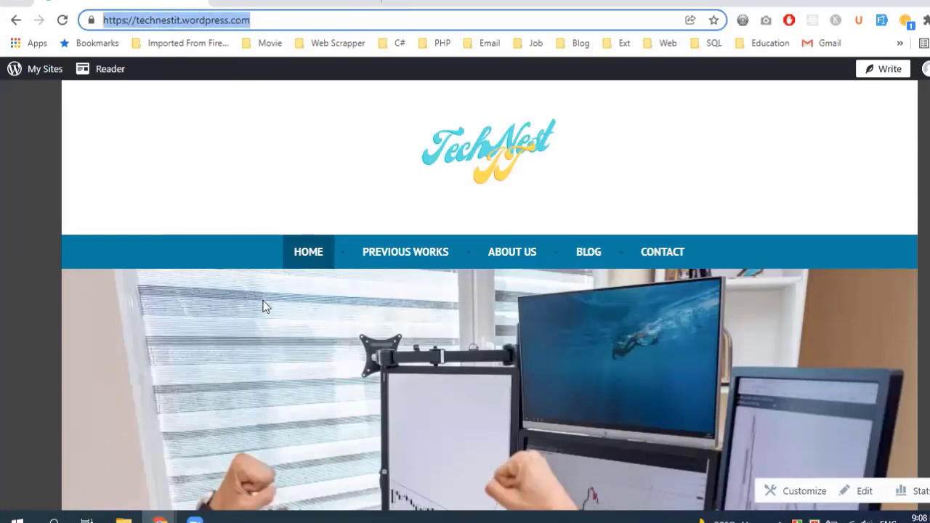
left_click(160, 520)
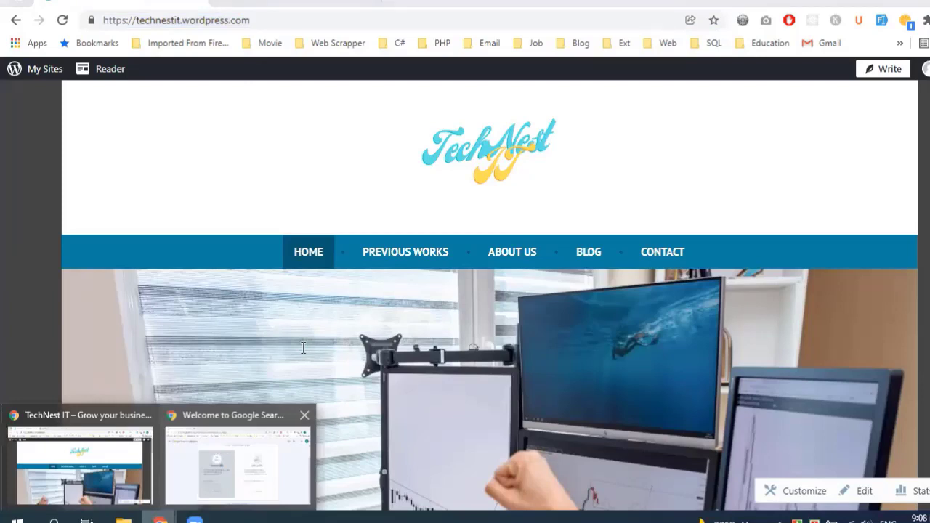
left_click(223, 439)
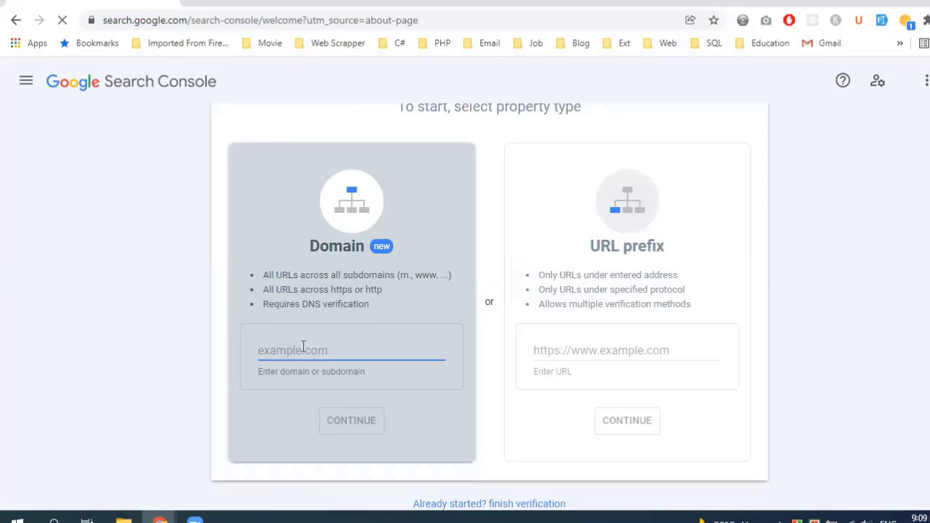
key("ctrl+v")
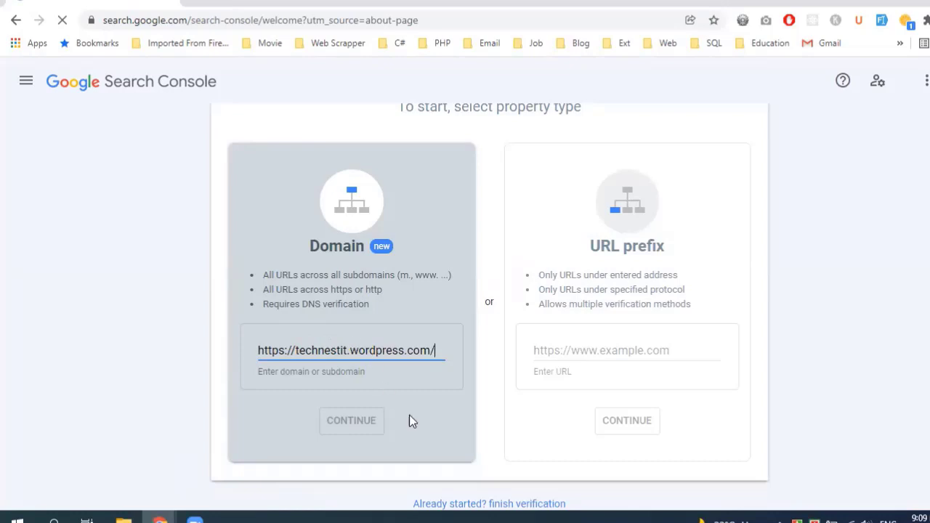
triple_click(427, 348)
key("ctrl+c")
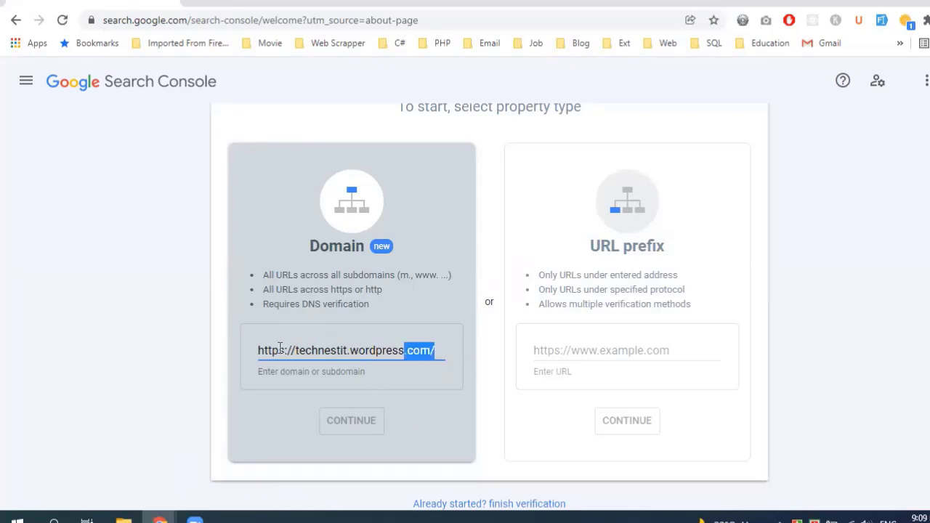
key("BackSpace")
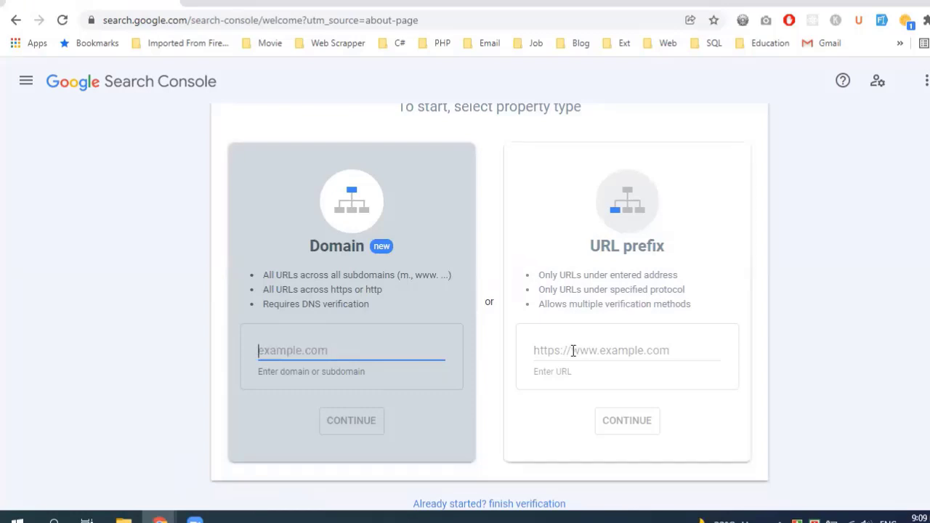
left_click(573, 350)
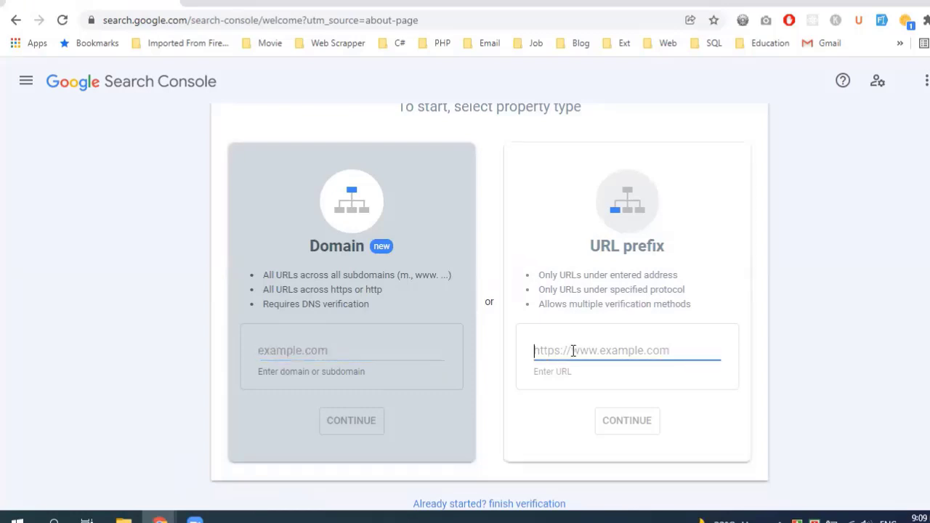
key("ctrl+v")
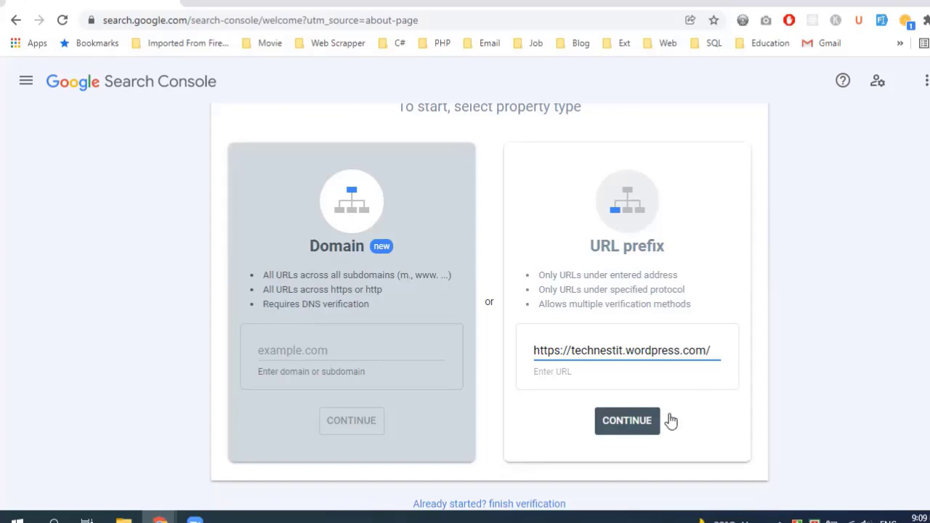
left_click(633, 420)
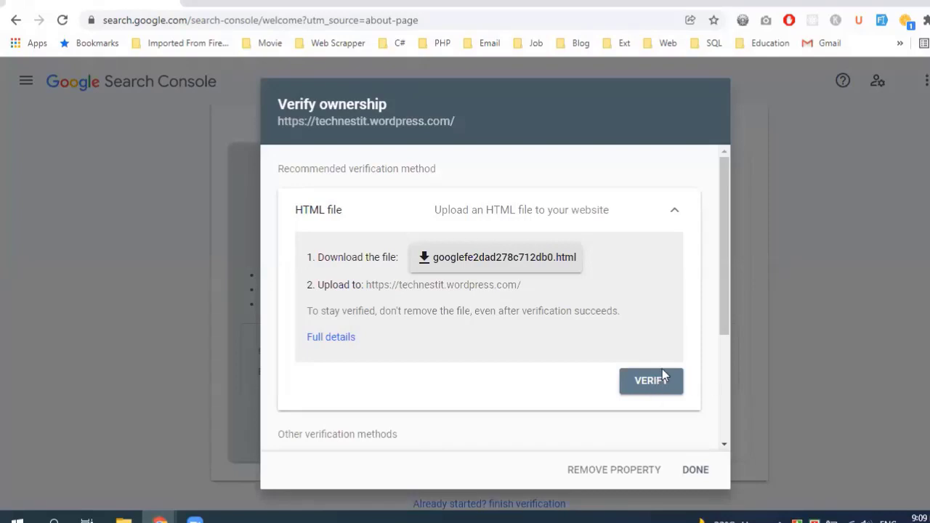
- Expand the HTML tag verification method and copy its google-site-verification meta tag
scroll(628, 332, "down", 3)
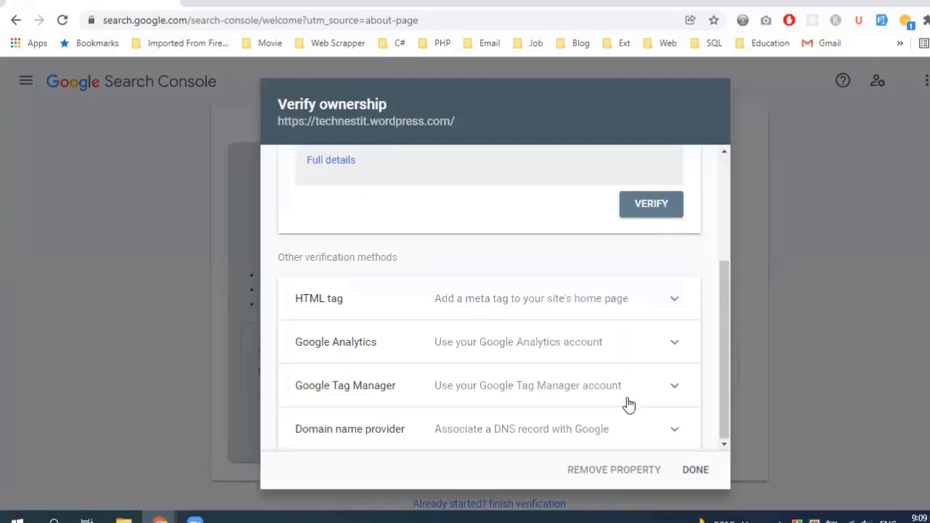
left_click(676, 301)
scroll(639, 320, "down", 2)
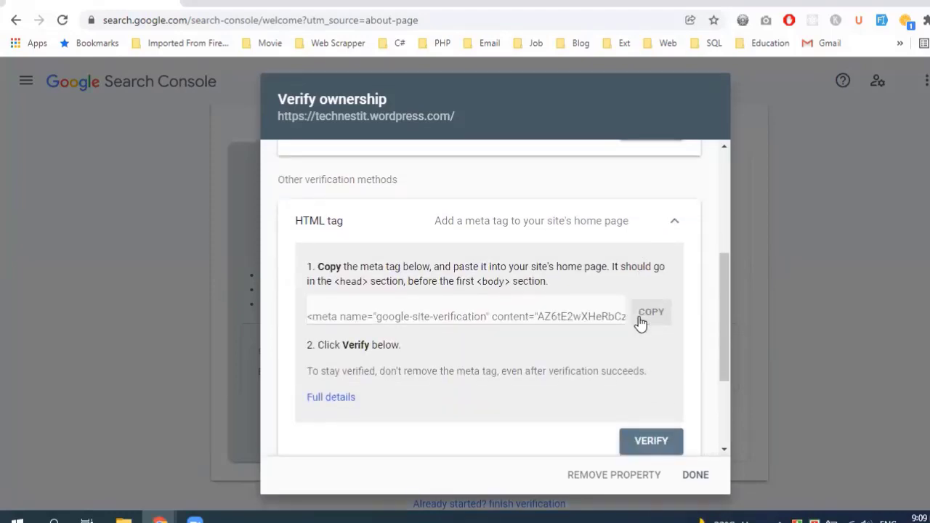
left_click(640, 321)
left_click(653, 319)
scroll(593, 400, "down", 2)
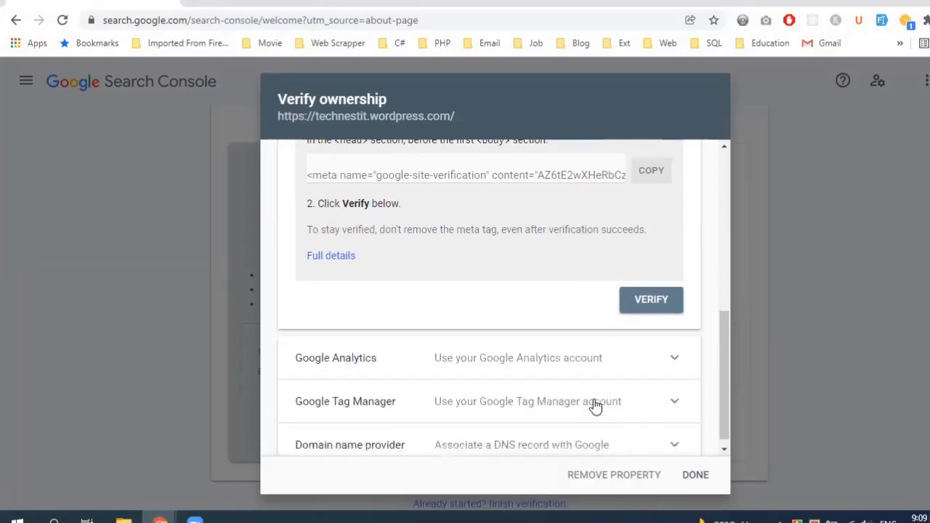
- Switch to the TechNest IT site's window and open its WordPress.com My Home dashboard
scroll(593, 400, "up", 1)
scroll(392, 326, "up", 2)
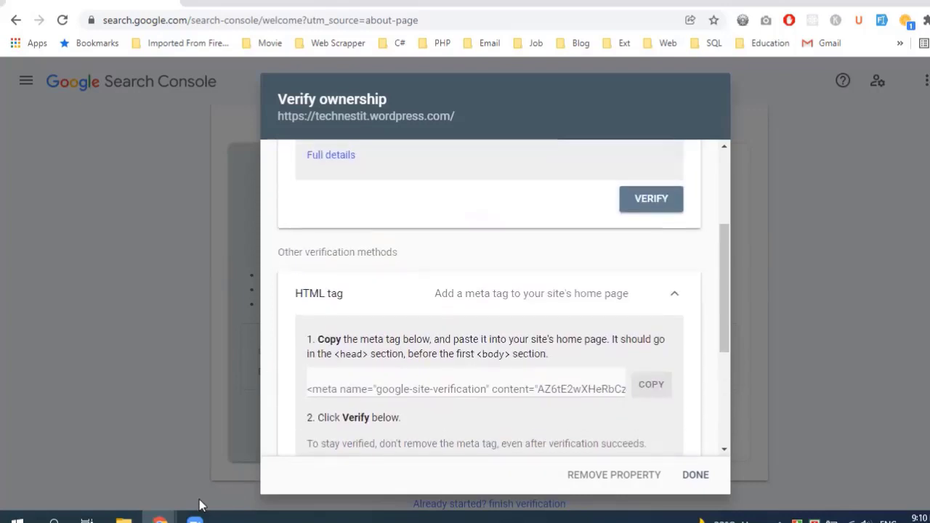
mouse_move(160, 518)
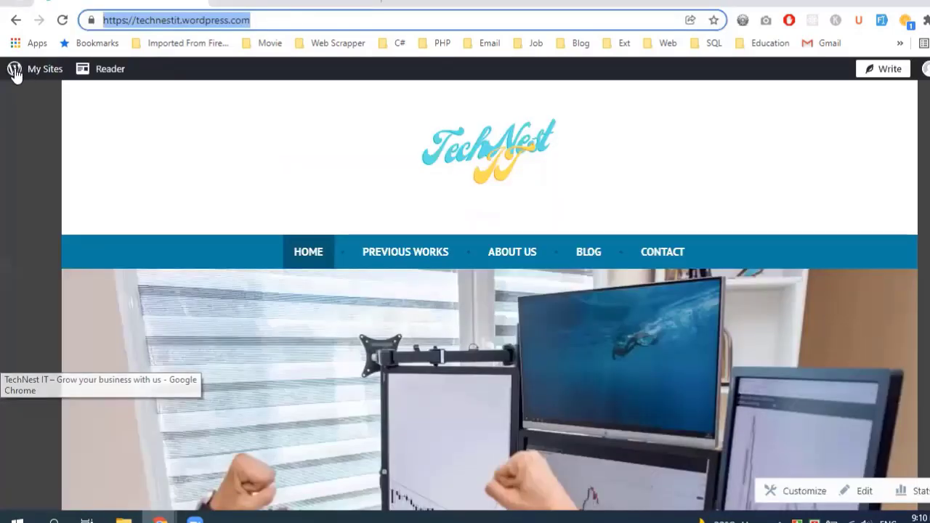
key("End")
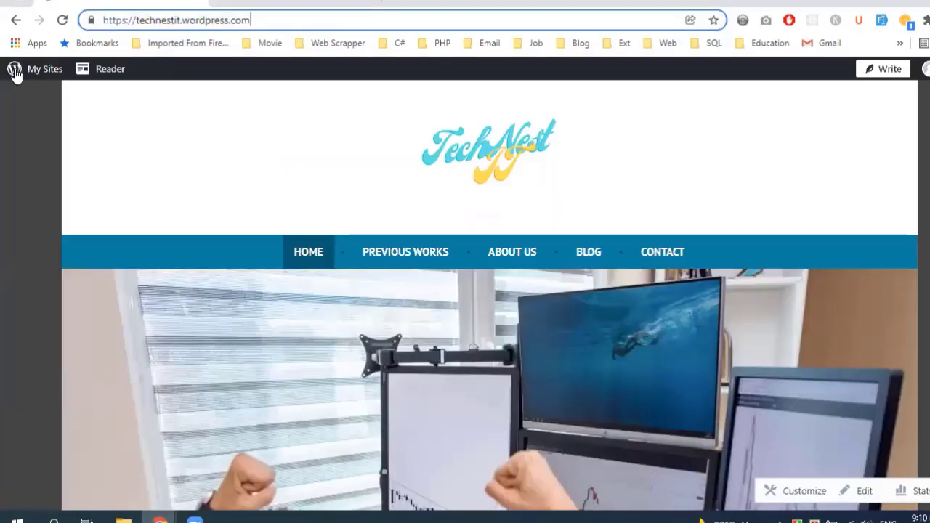
key("Return")
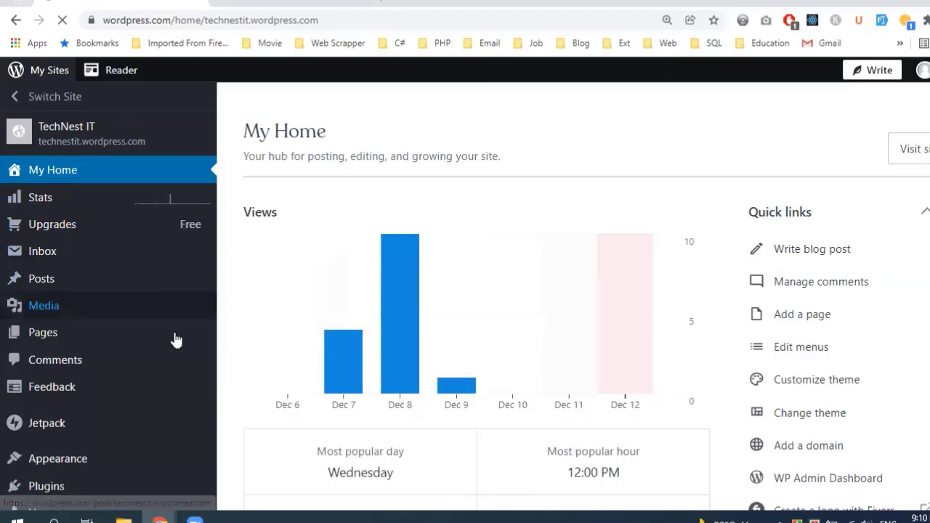
- Open the Traffic settings within the site's Marketing and Integrations tools
scroll(64, 430, "down", 4)
mouse_move(68, 438)
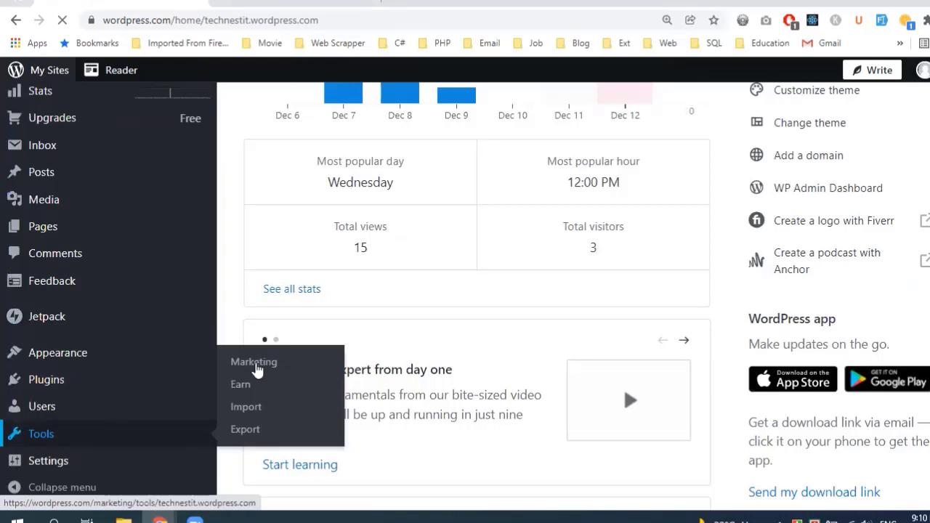
left_click(257, 369)
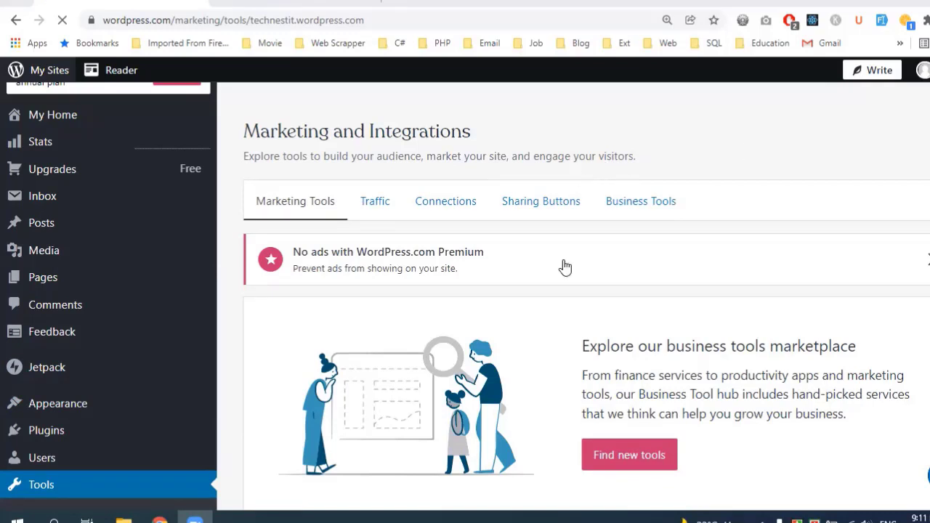
left_click(389, 212)
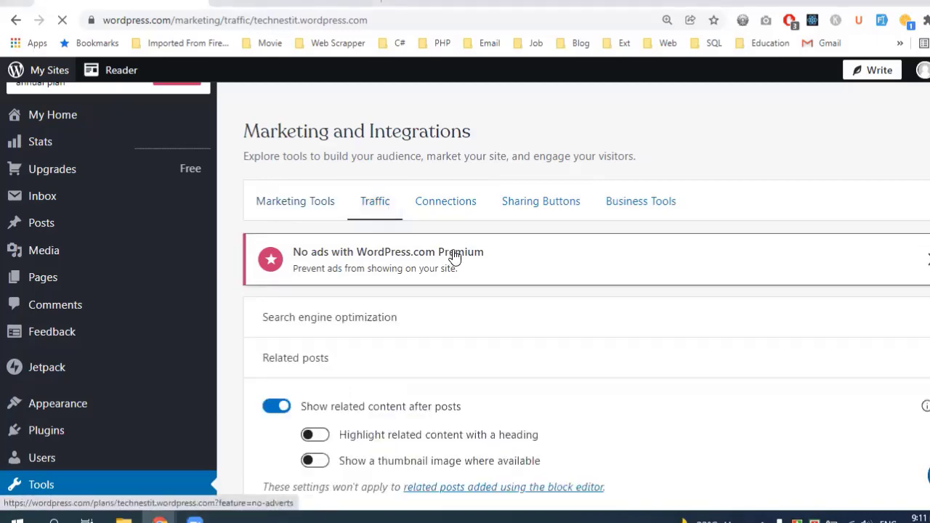
- Paste the copied google-site-verification meta tag into the Google field under Site verification services
scroll(454, 258, "down", 1)
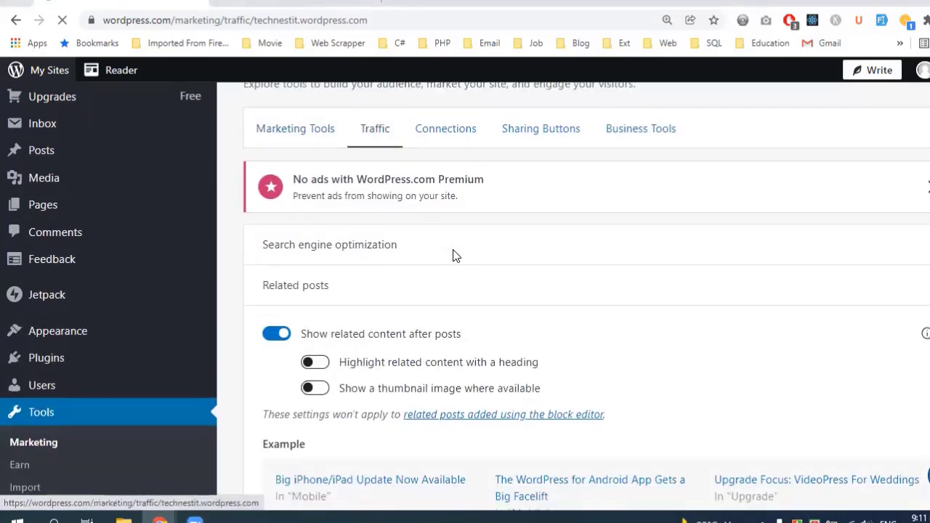
scroll(454, 255, "down", 3)
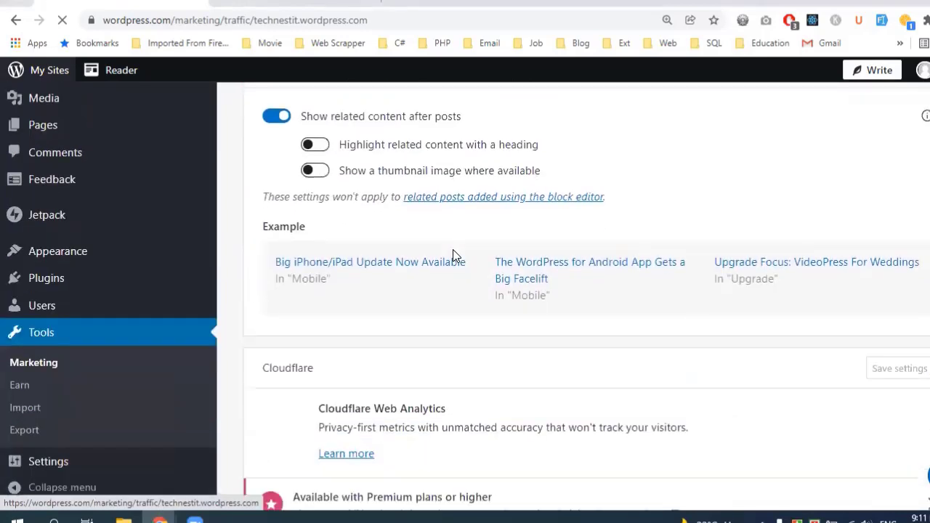
scroll(452, 255, "down", 8)
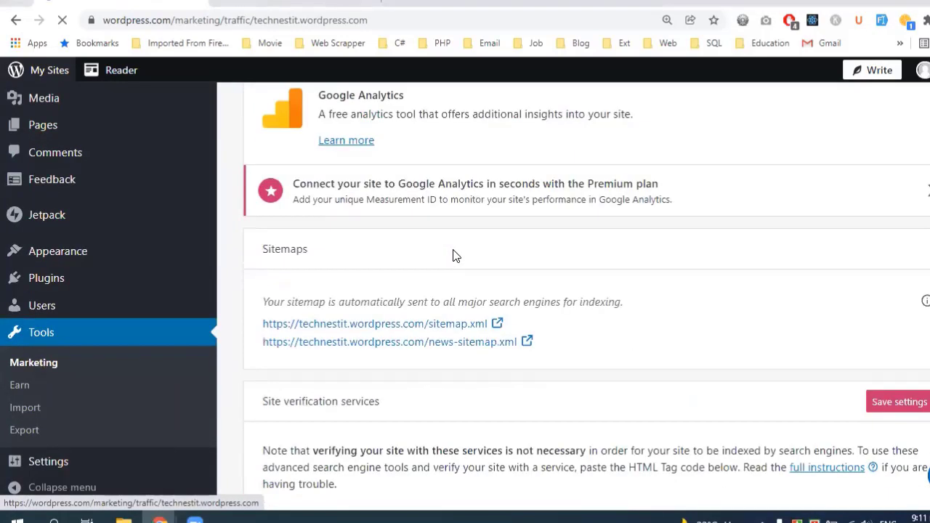
scroll(453, 253, "down", 5)
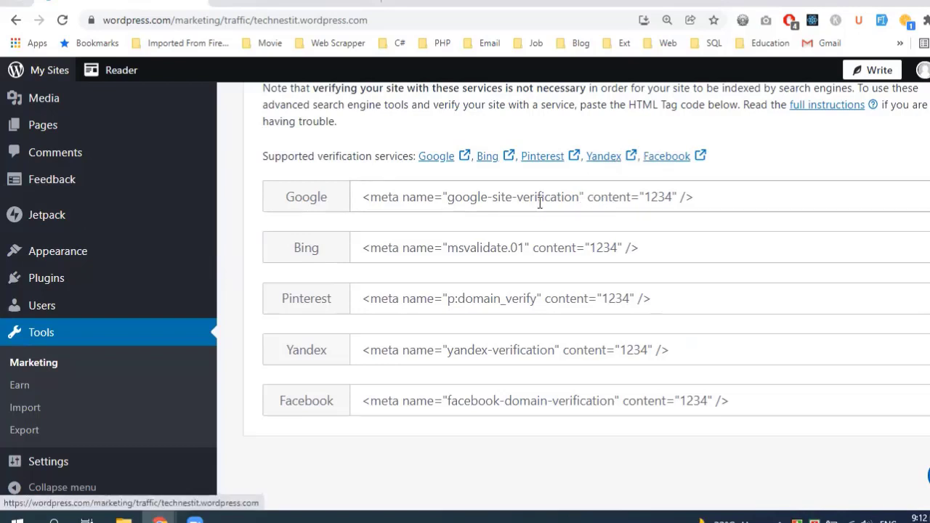
left_click(422, 197)
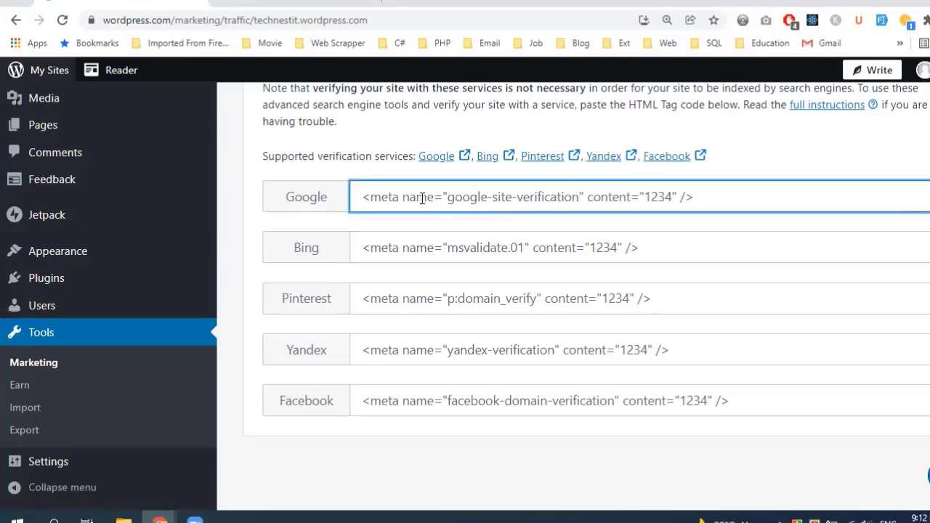
key("ctrl+v")
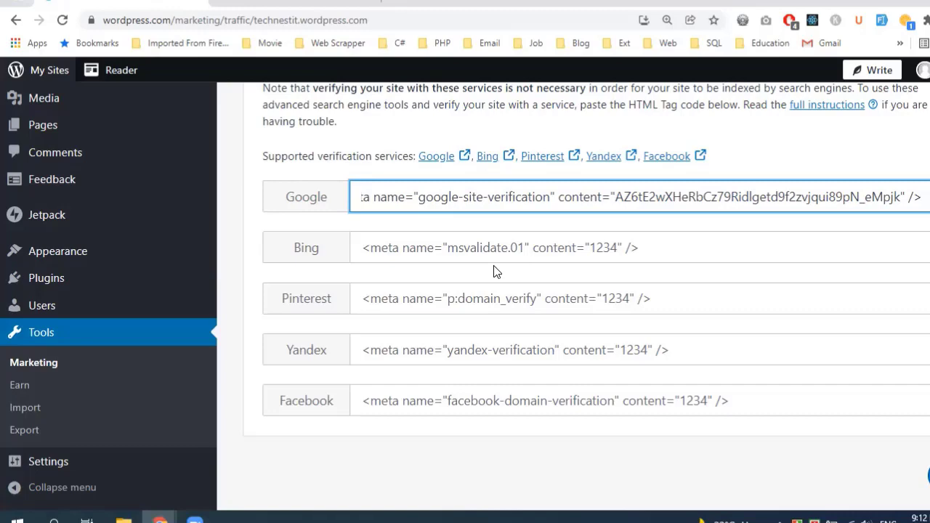
- Save the Site verification services settings and check that the Google tag is kept
scroll(501, 276, "up", 5)
scroll(581, 349, "down", 1)
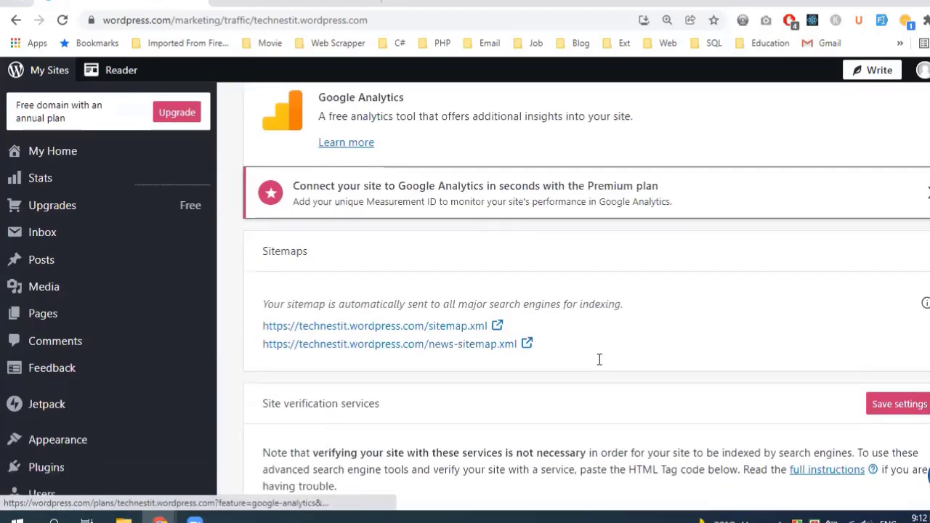
scroll(835, 489, "up", 1)
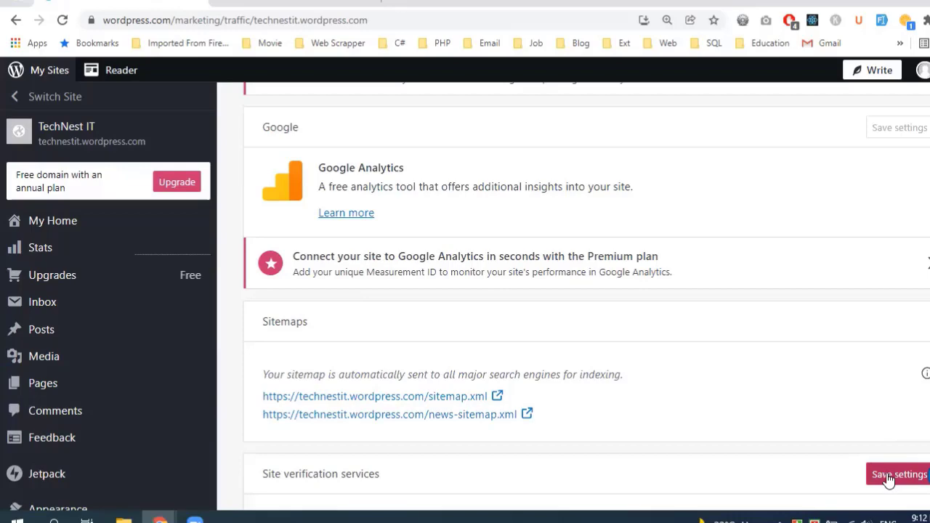
left_click(888, 478)
scroll(749, 478, "down", 1)
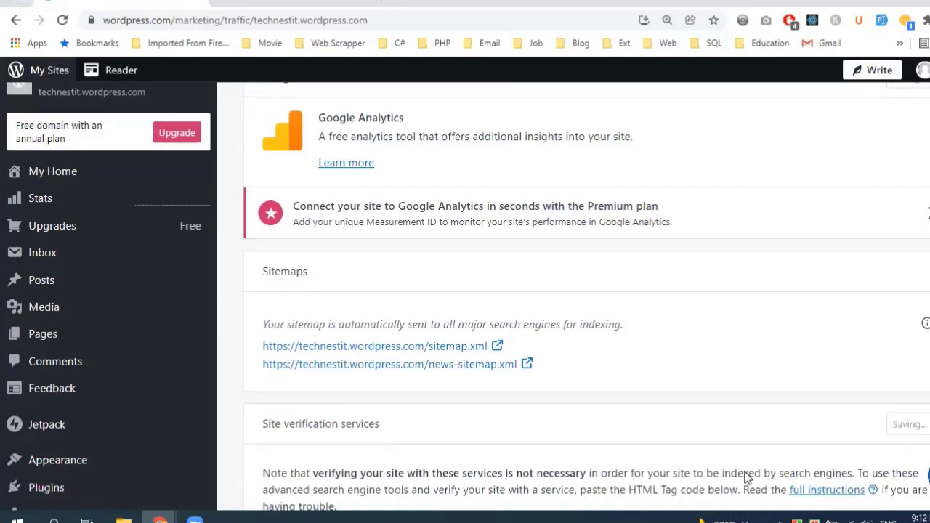
scroll(702, 422, "up", 1)
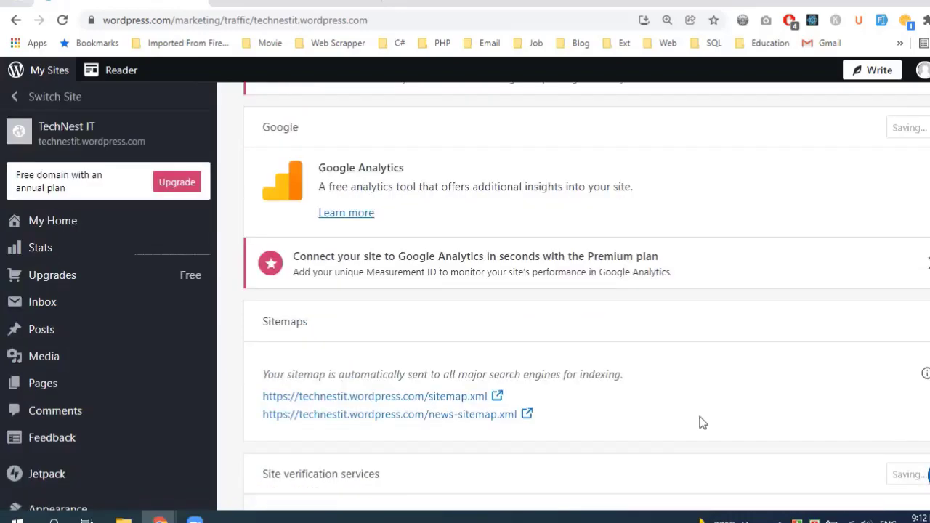
scroll(702, 423, "down", 1)
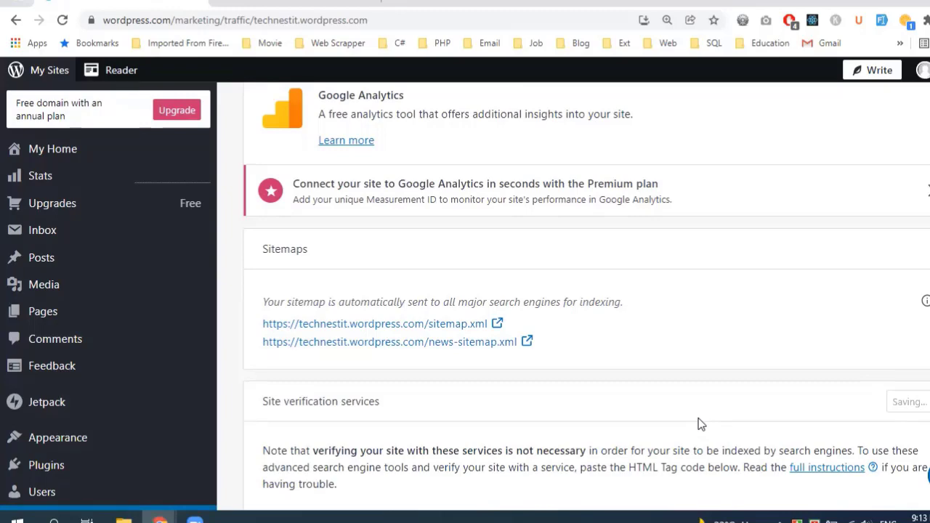
scroll(701, 425, "down", 2)
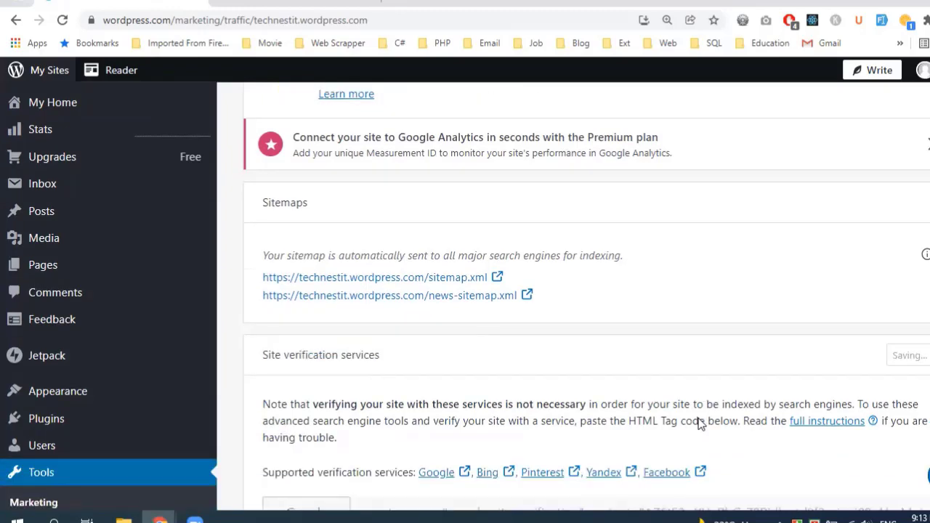
scroll(701, 425, "down", 1)
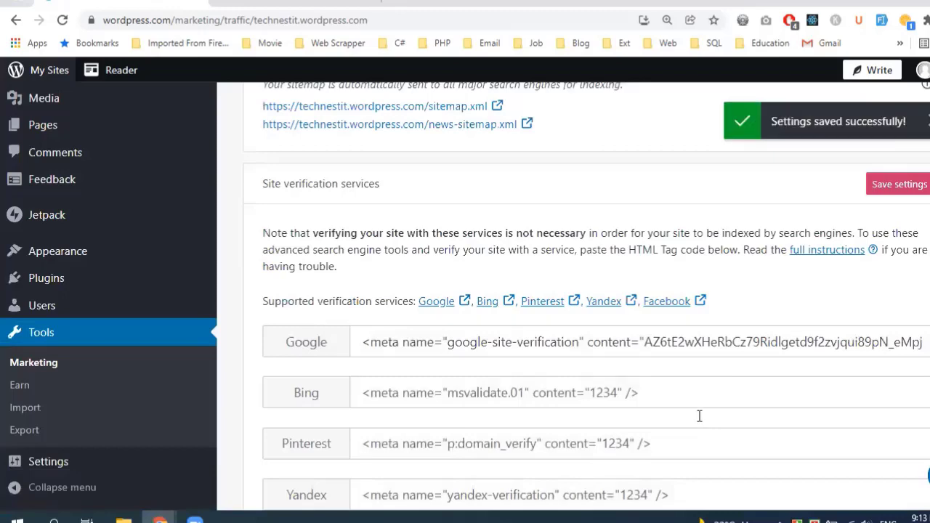
scroll(694, 413, "up", 1)
scroll(700, 378, "down", 1)
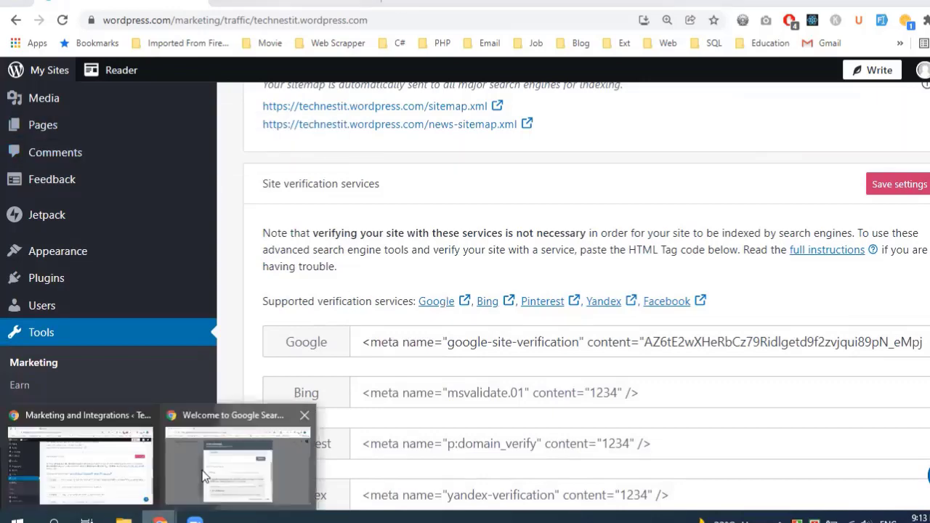
key("alt+Tab")
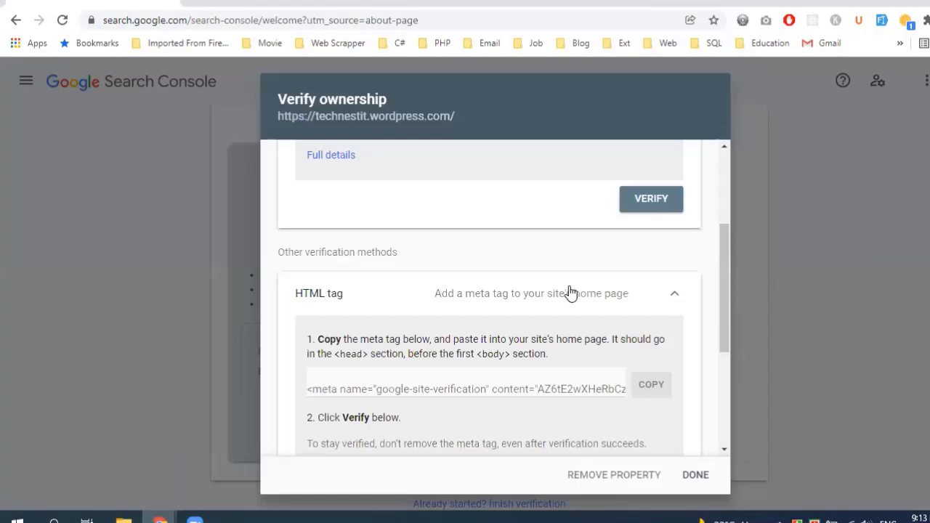
scroll(559, 330, "down", 2)
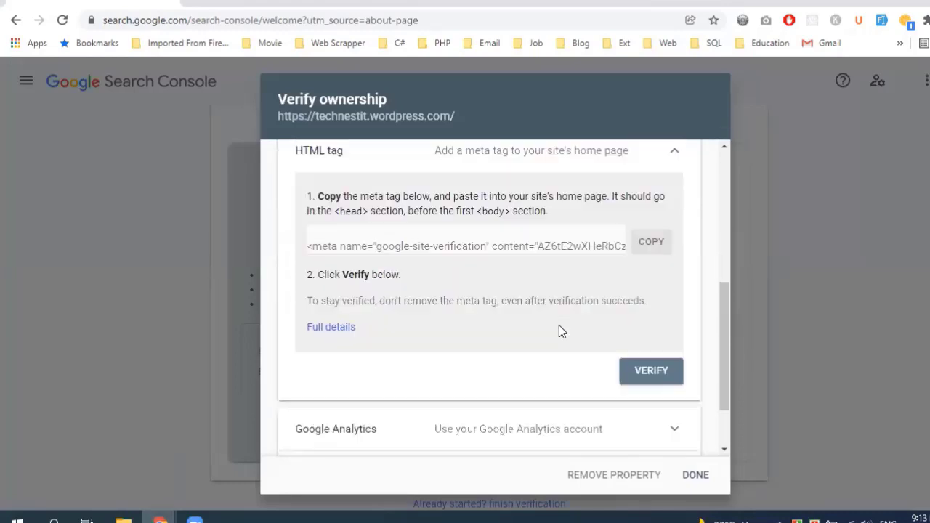
scroll(559, 325, "up", 3)
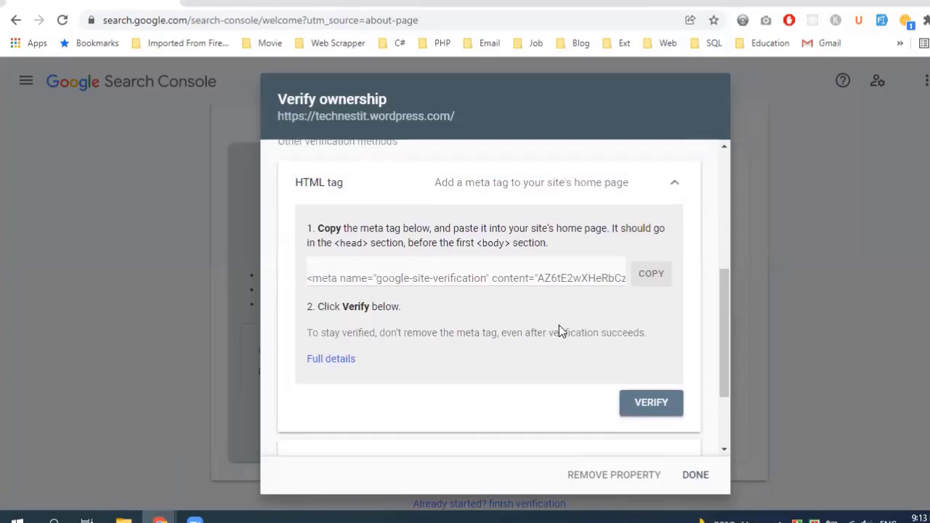
scroll(560, 331, "down", 1)
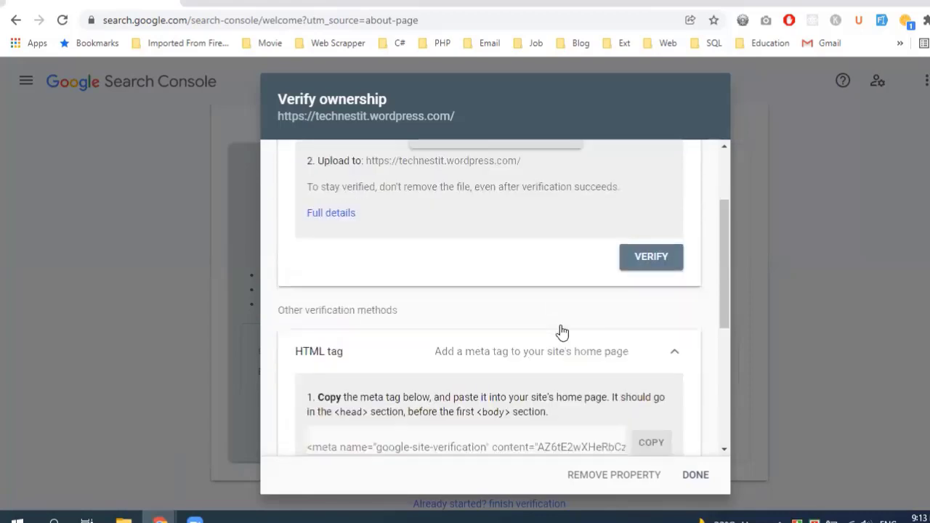
scroll(625, 273, "up", 1)
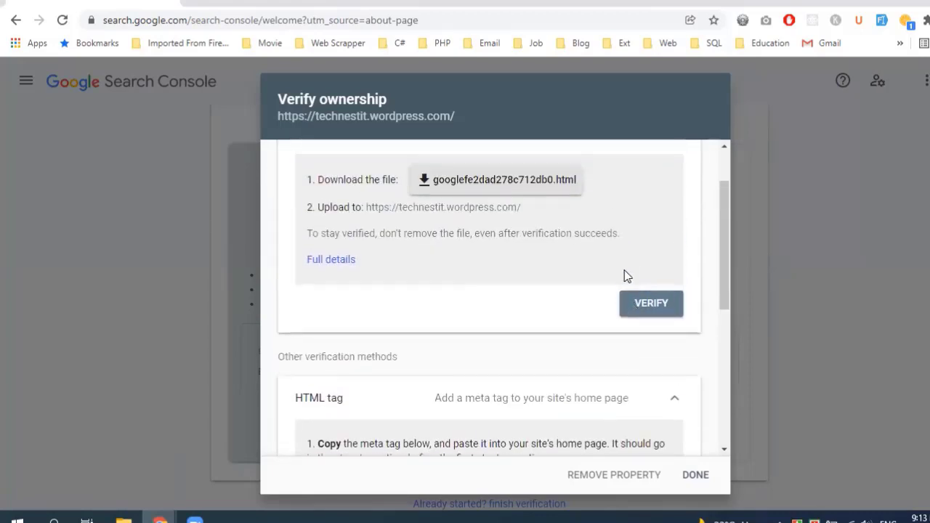
scroll(618, 301, "down", 1)
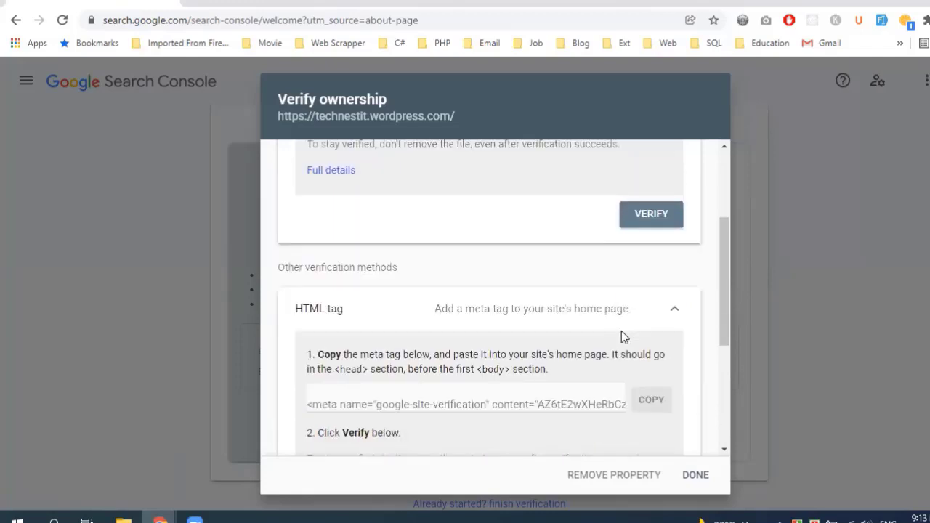
scroll(621, 334, "down", 2)
scroll(523, 342, "up", 1)
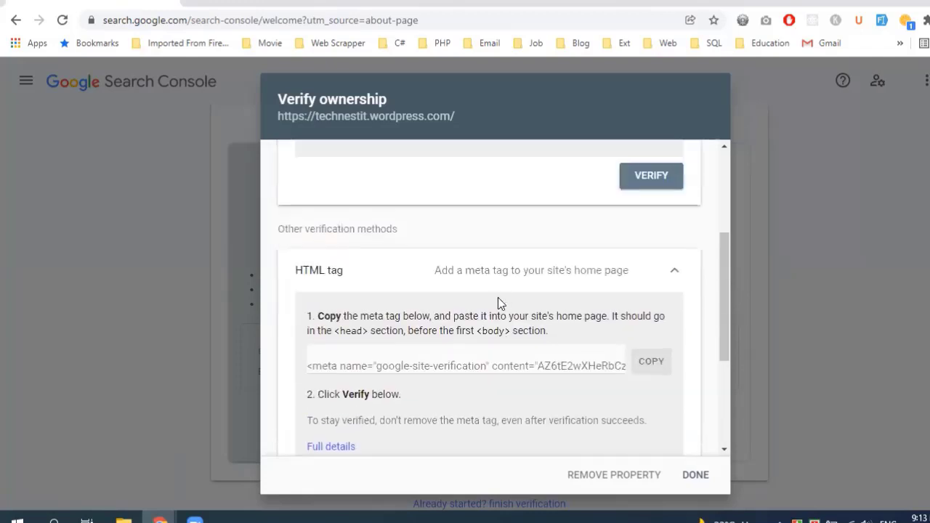
scroll(500, 299, "up", 1)
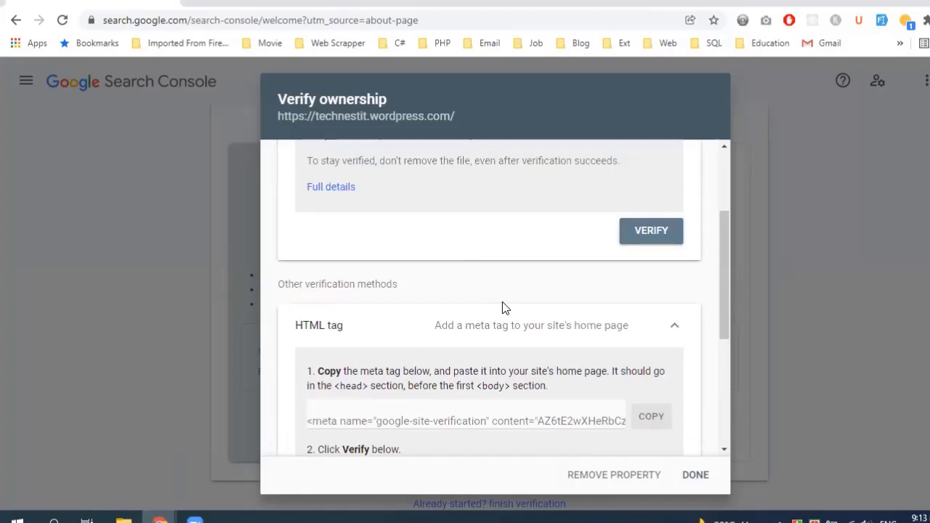
scroll(478, 282, "up", 2)
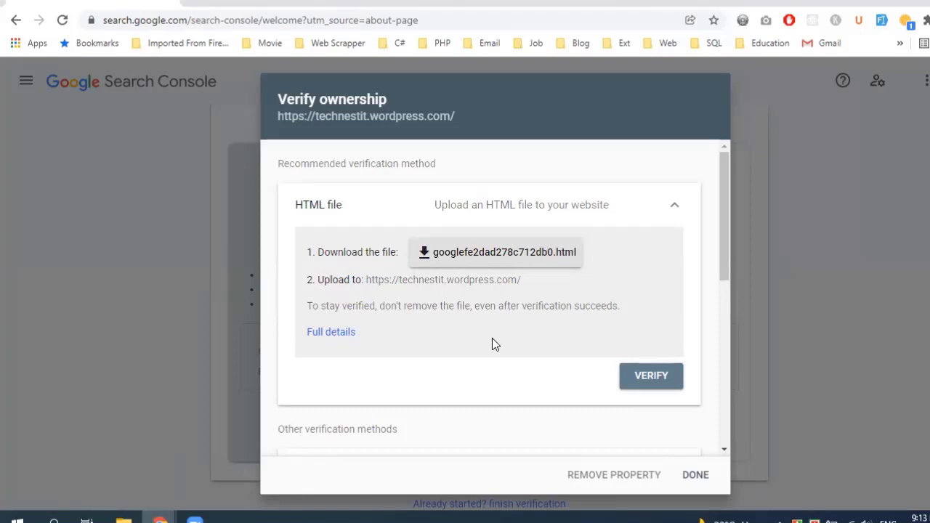
scroll(492, 345, "down", 3)
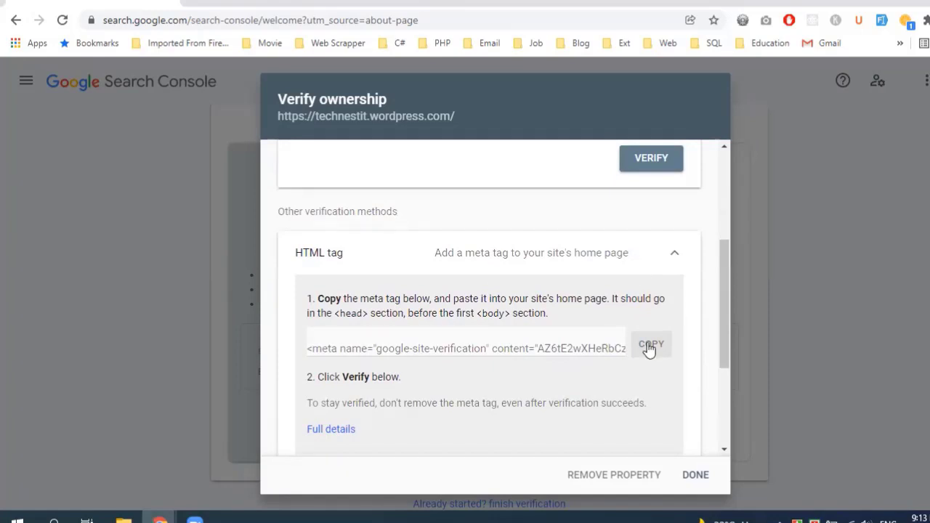
scroll(643, 349, "down", 1)
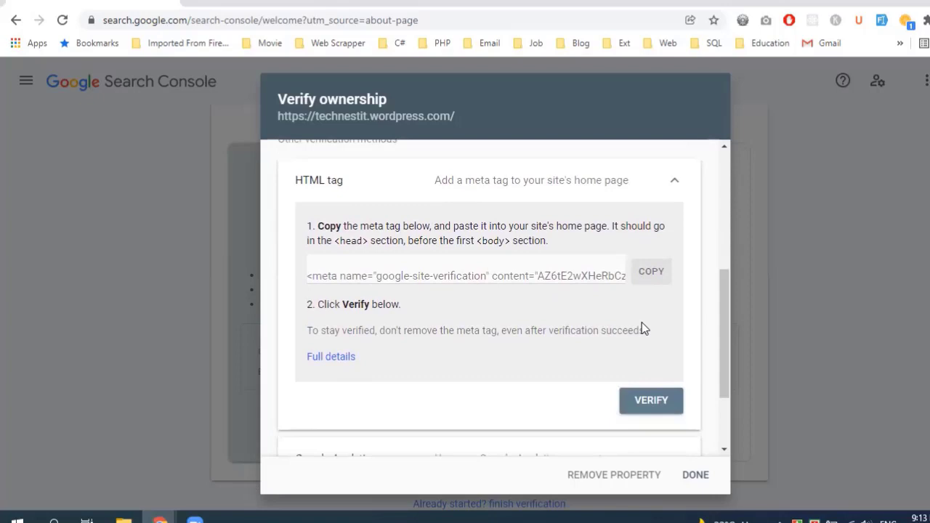
left_click(641, 407)
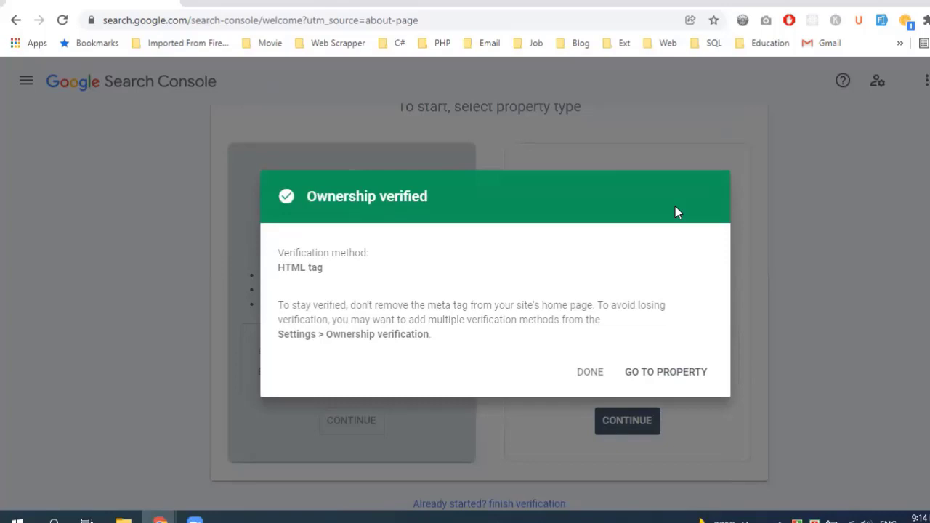
- Go to the verified property and start the new Search Console from its welcome message to reach the Overview
left_click(672, 375)
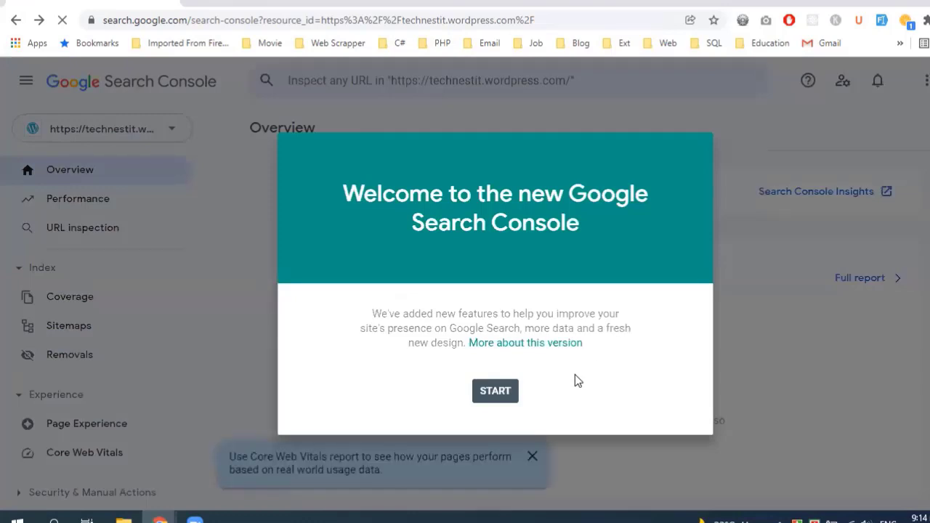
left_click(511, 391)
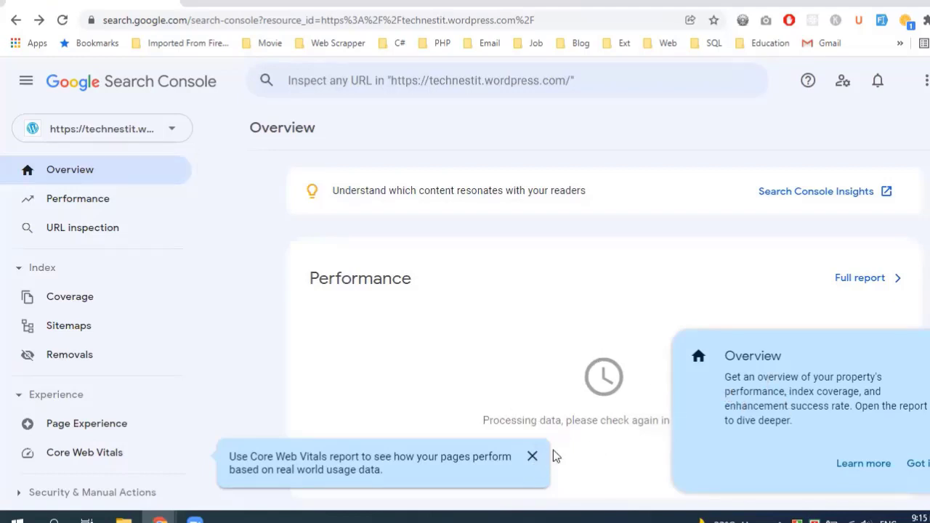
- Dismiss the Overview tip and check the property types offered for adding another property, without adding one
left_click(918, 464)
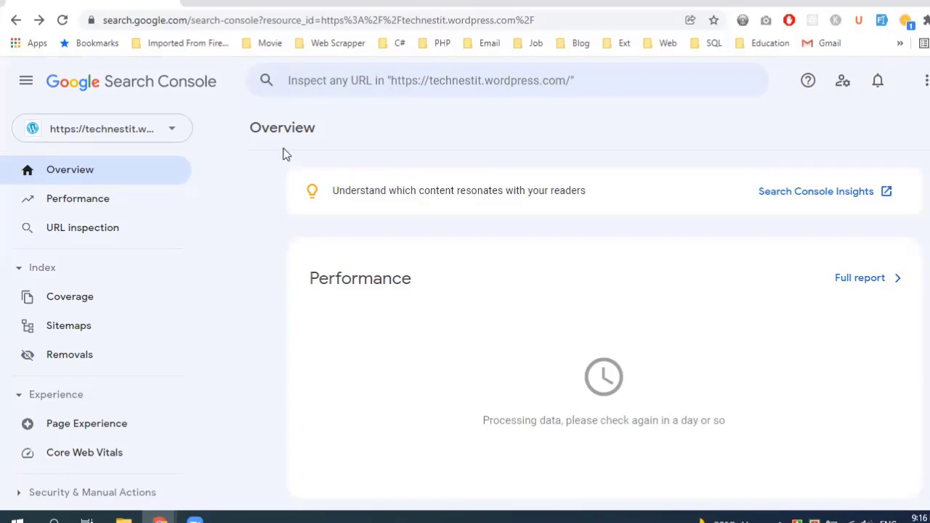
left_click(171, 135)
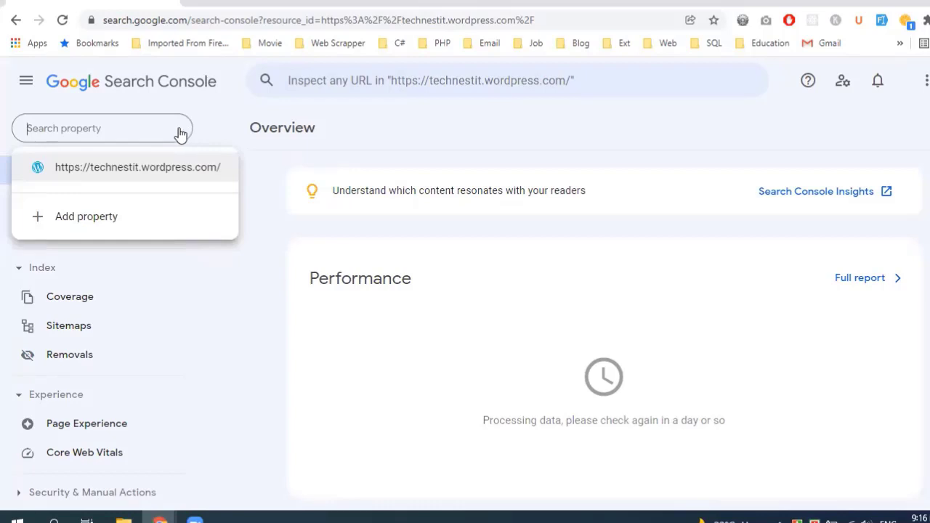
left_click(85, 218)
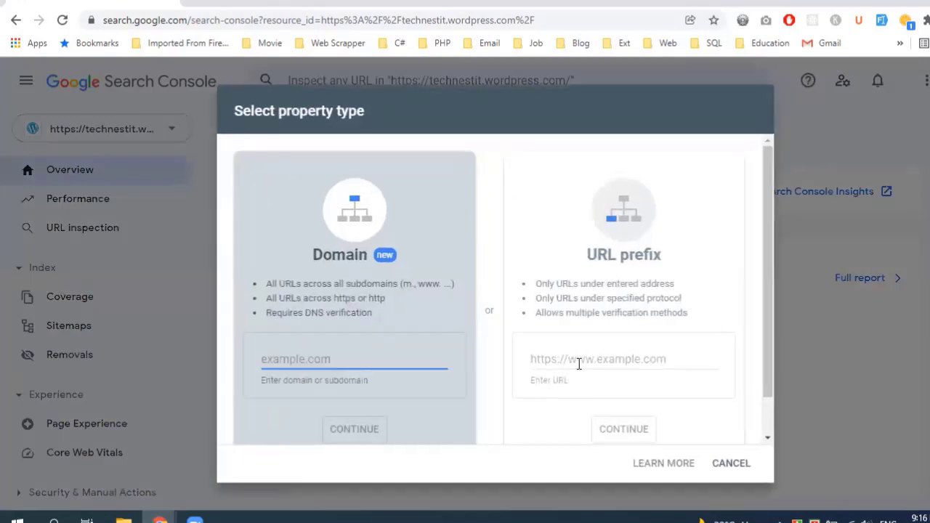
key("Tab")
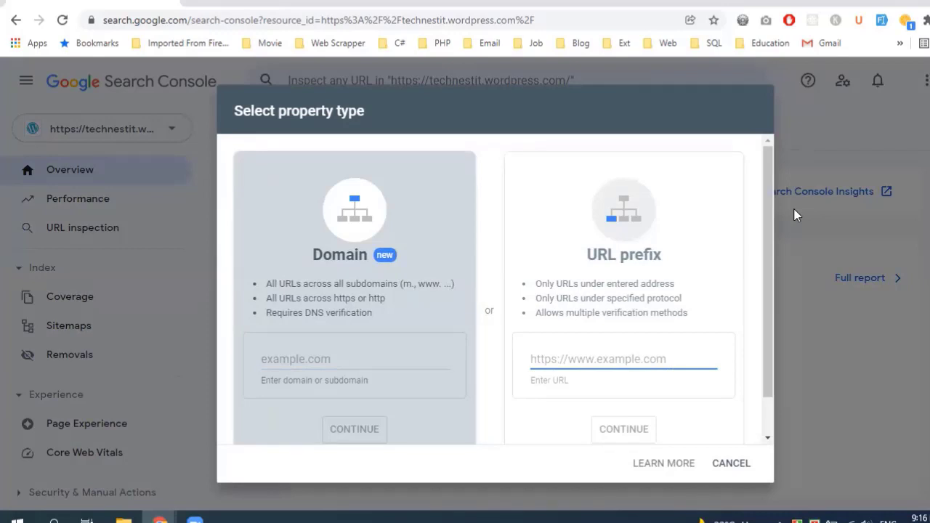
left_click(740, 465)
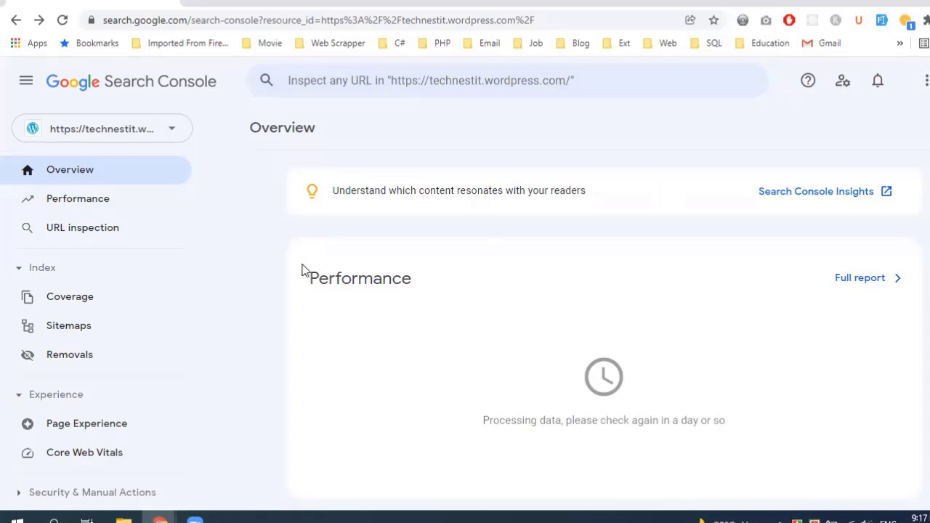
- Open the property's Sitemaps report and copy the file name sitemap.xml from the first sitemap address in the WordPress traffic settings
left_click(79, 328)
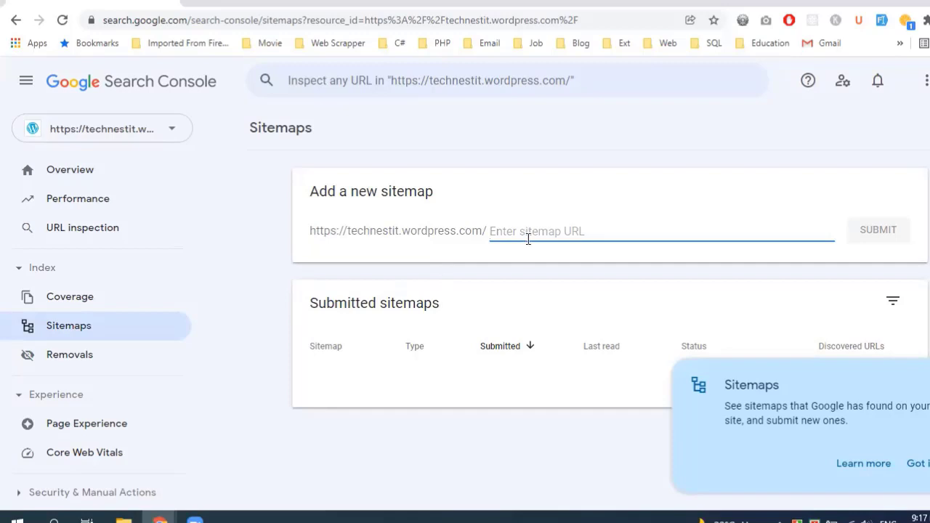
left_click(159, 517)
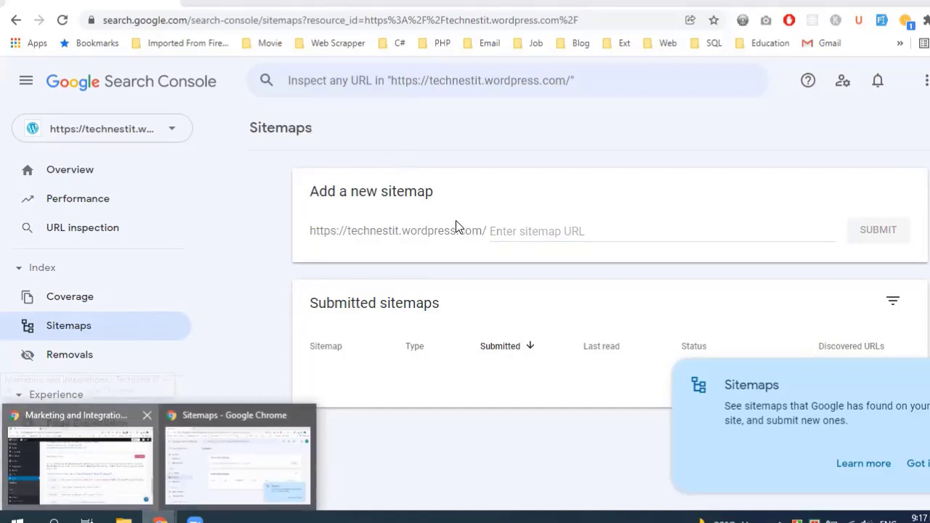
scroll(465, 231, "up", 1)
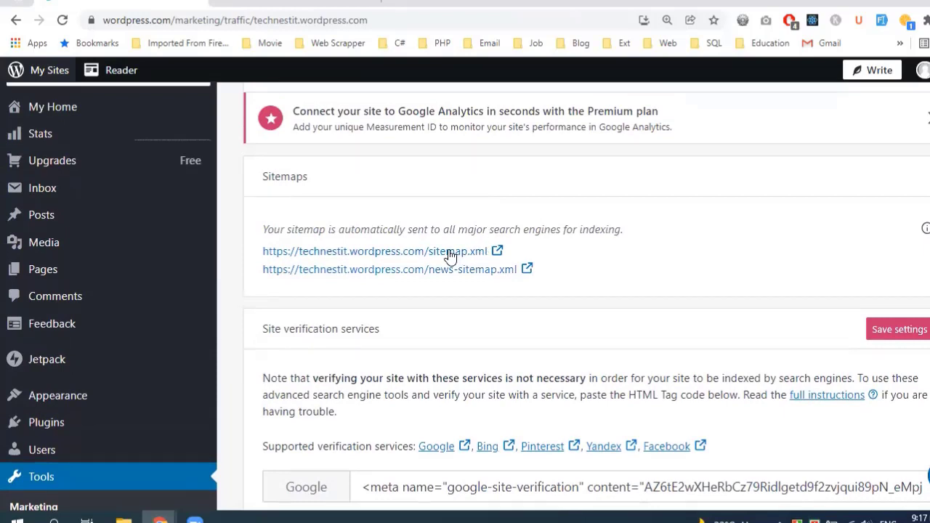
left_click(501, 254)
left_click(500, 260)
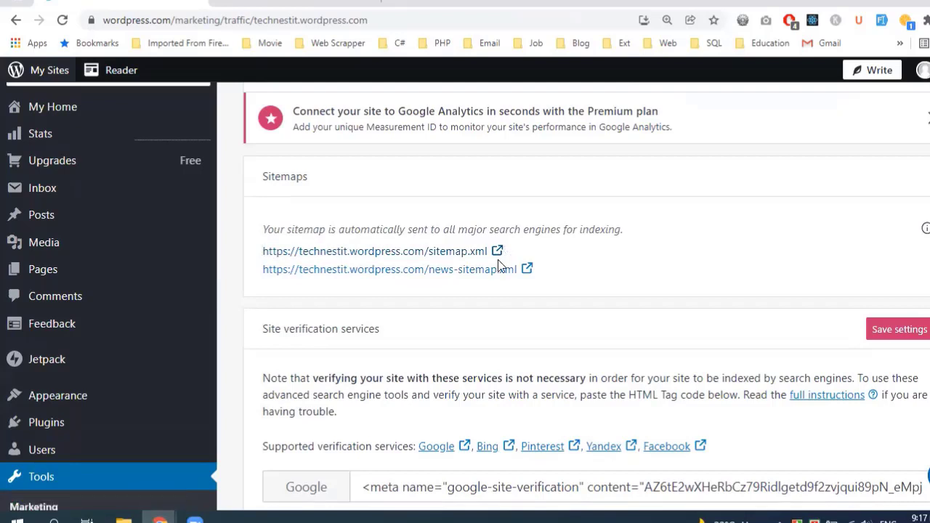
left_click(499, 255)
left_click_drag(512, 252, 429, 252)
key("ctrl+c")
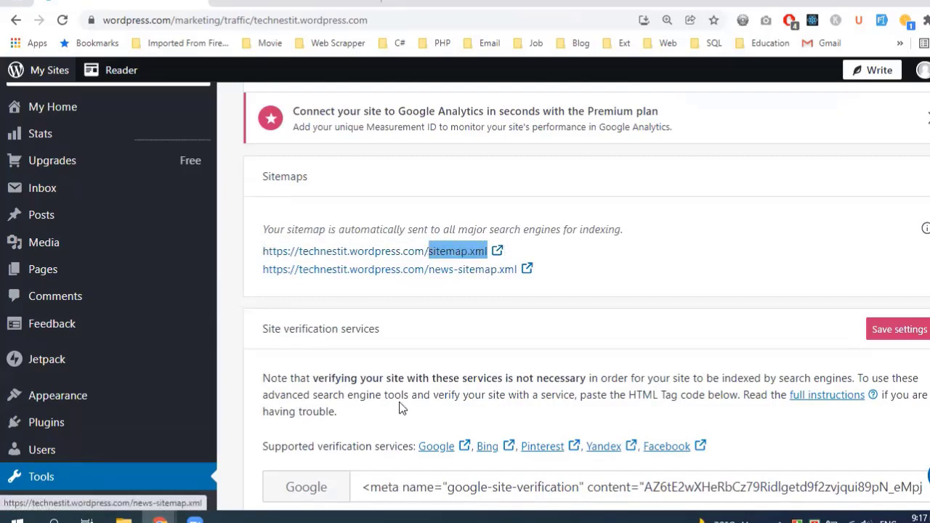
mouse_move(159, 517)
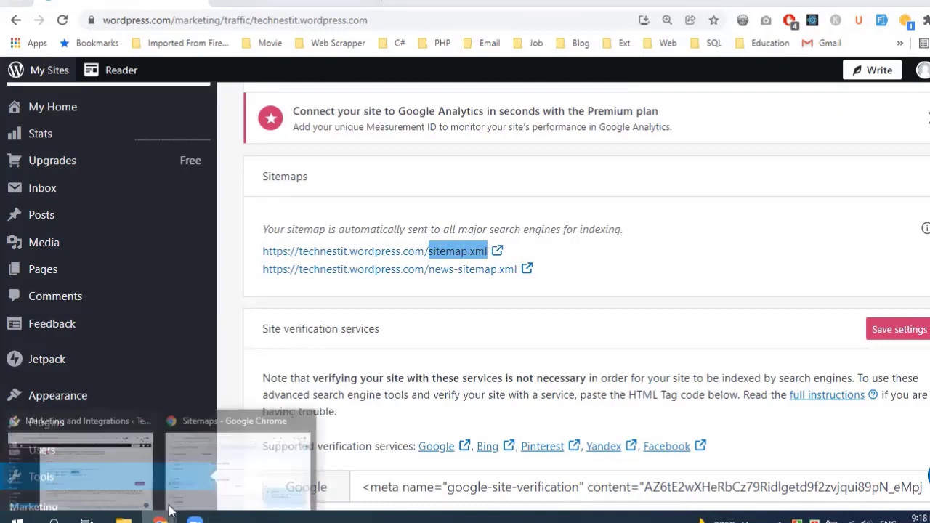
left_click(202, 467)
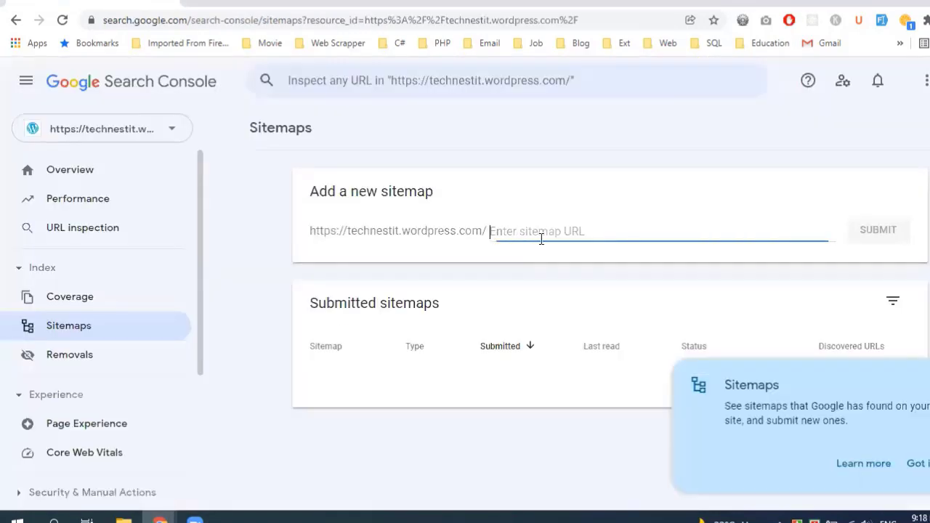
key("ctrl+v")
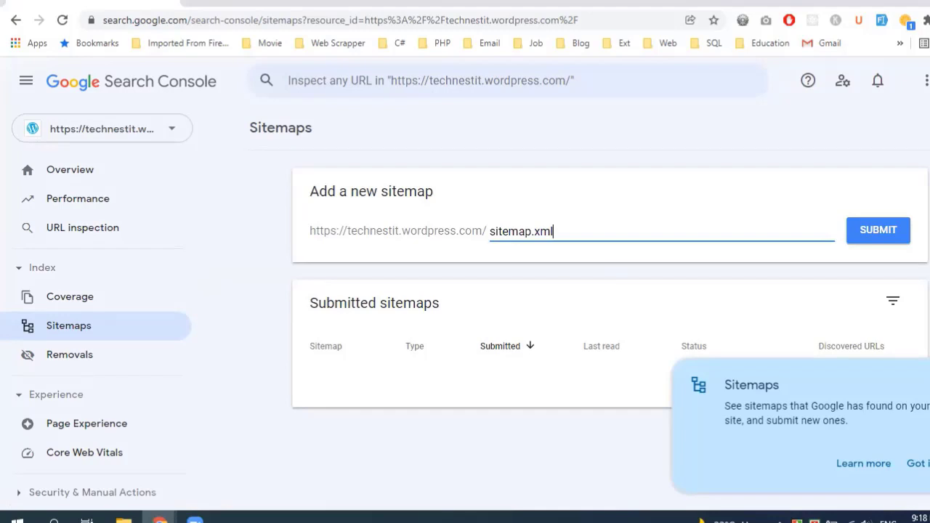
key("Return")
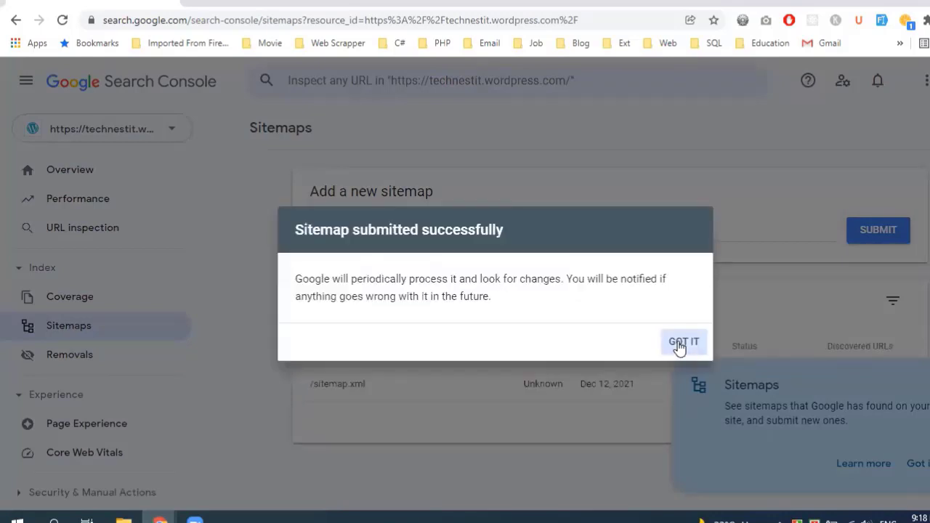
left_click(680, 348)
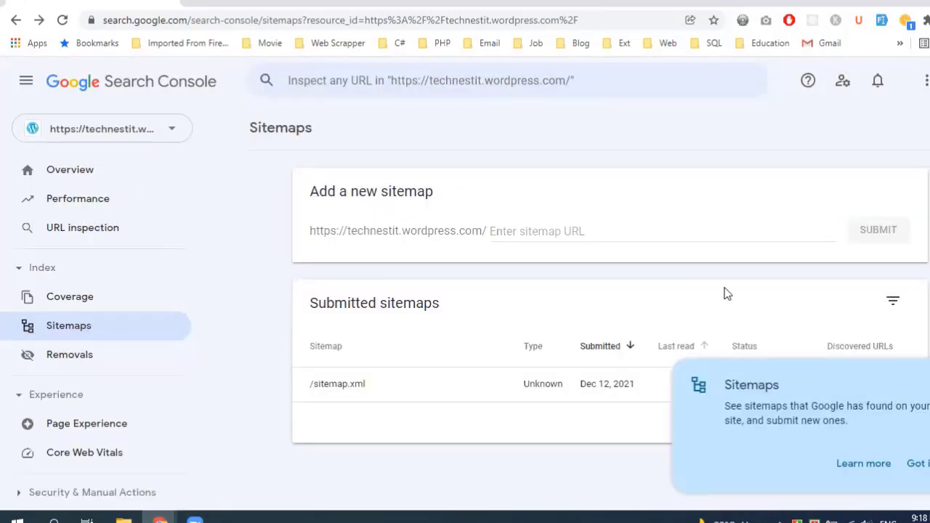
- Dismiss the Sitemaps tip, reload the report to check the submitted sitemap's status, and close the page experience notice
left_click(917, 459)
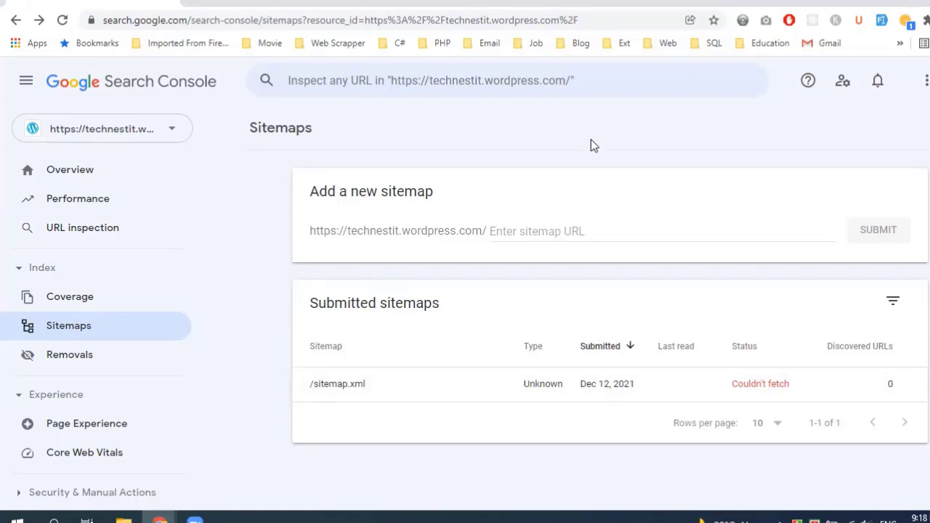
key("F5")
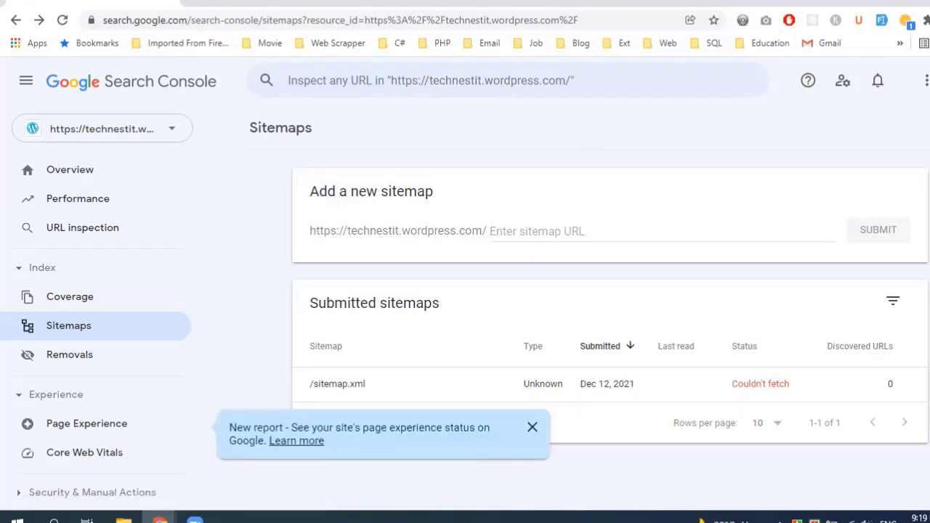
left_click(531, 429)
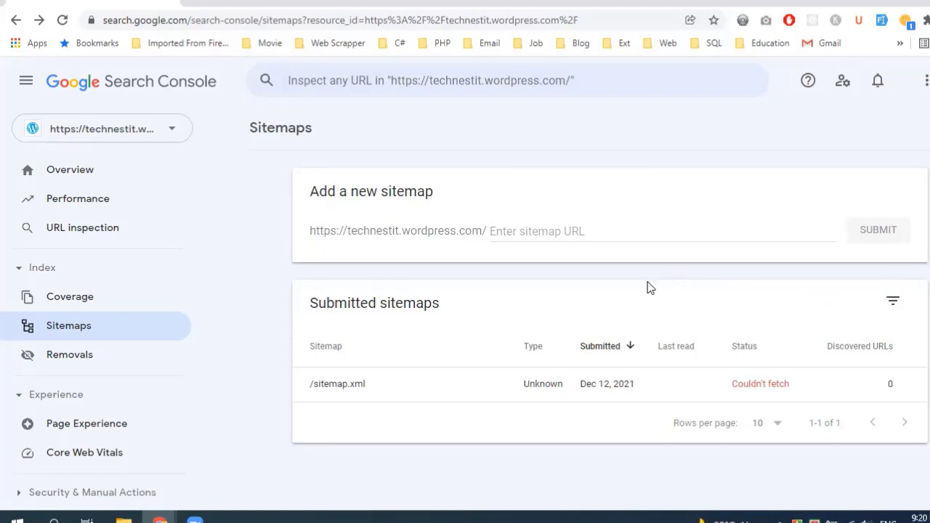
- Switch to the WordPress traffic settings and look at the news-sitemap.xml part of the second sitemap address
mouse_move(160, 517)
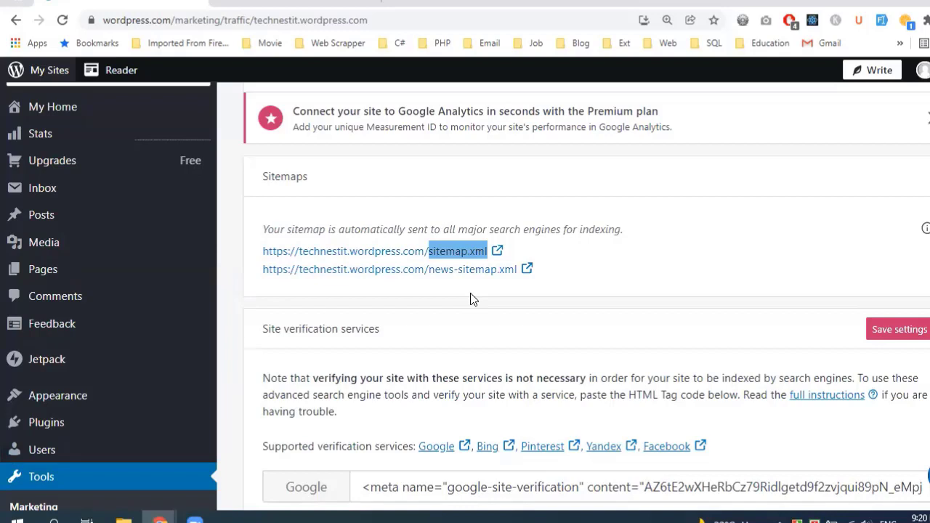
left_click(471, 292)
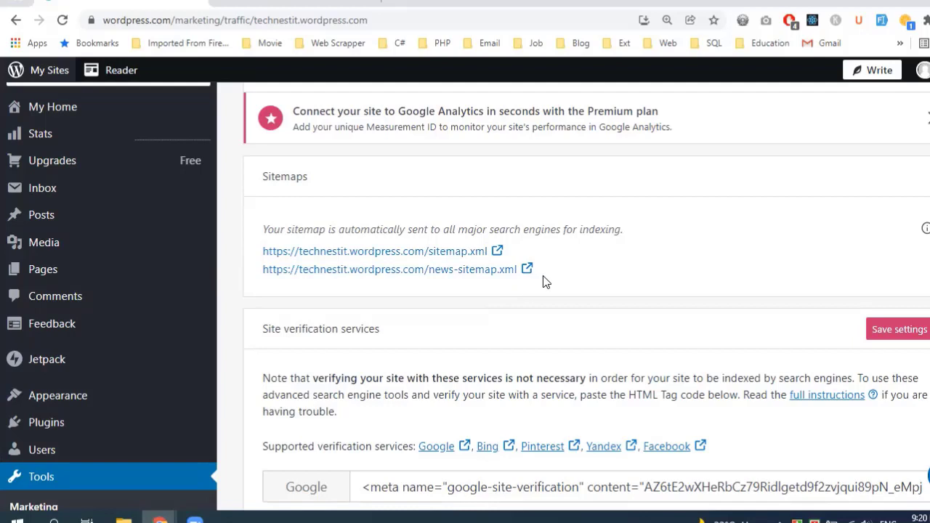
left_click_drag(519, 280, 429, 282)
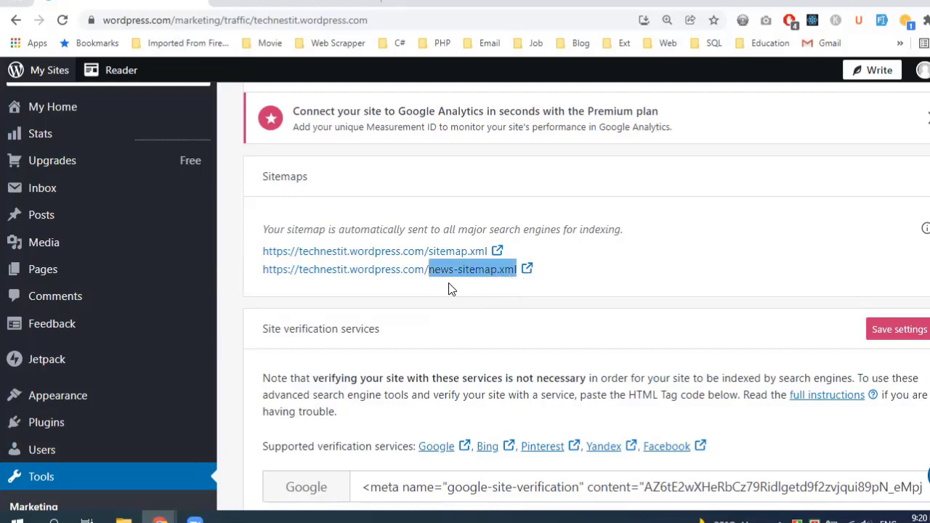
left_click(448, 289)
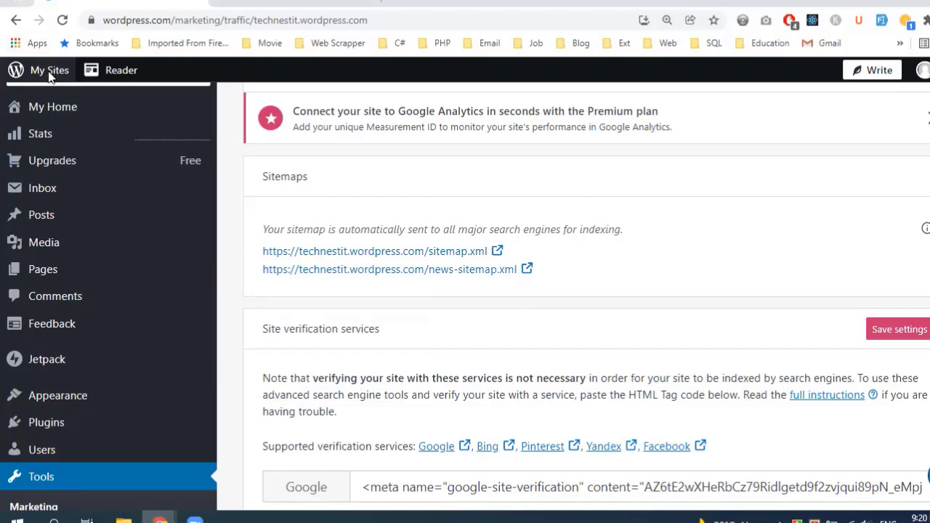
- Open the live TechNest IT site at technestit.wordpress.com from the WordPress dashboard
scroll(56, 141, "up", 1)
scroll(855, 129, "up", 2)
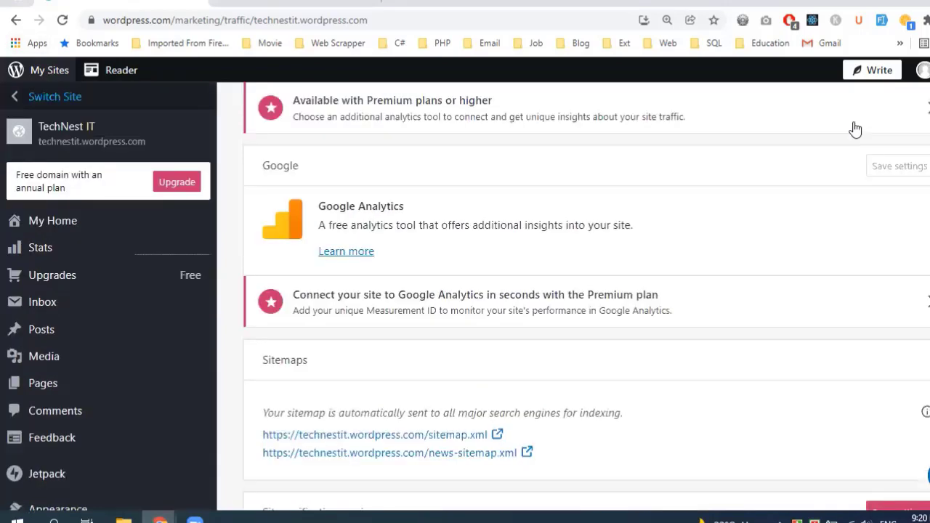
scroll(855, 129, "up", 2)
left_click(90, 140)
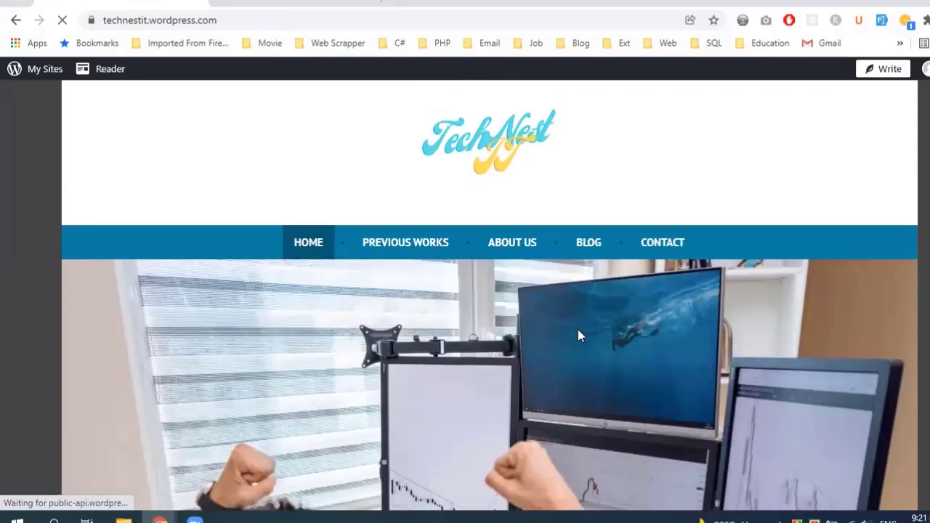
- Look through the TechNest IT home page, from the banner and services to the client testimonials and footer
scroll(578, 332, "down", 2)
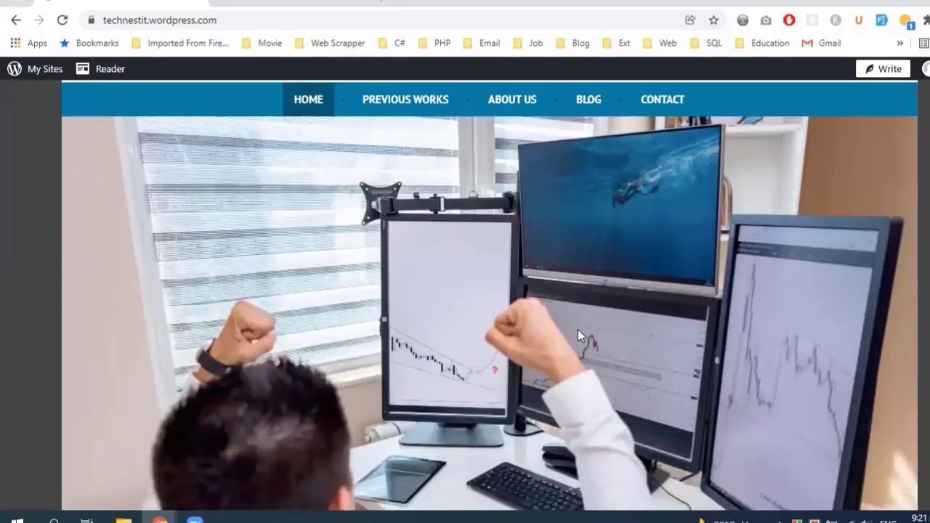
scroll(525, 345, "down", 1)
scroll(508, 345, "down", 5)
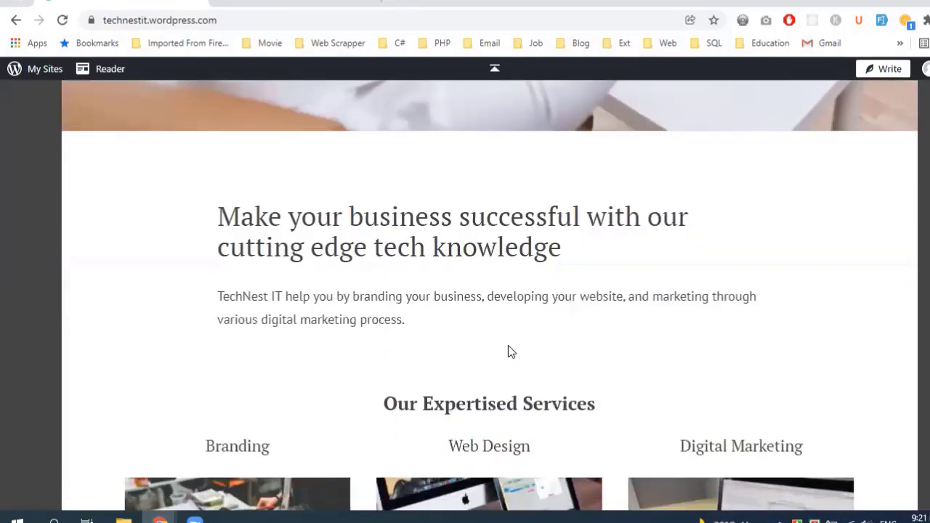
scroll(512, 351, "down", 1)
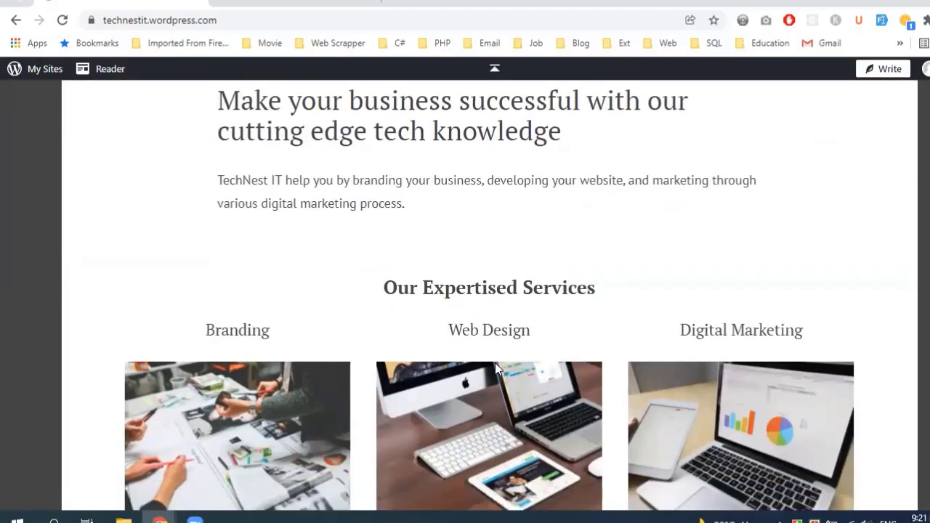
scroll(494, 359, "down", 1)
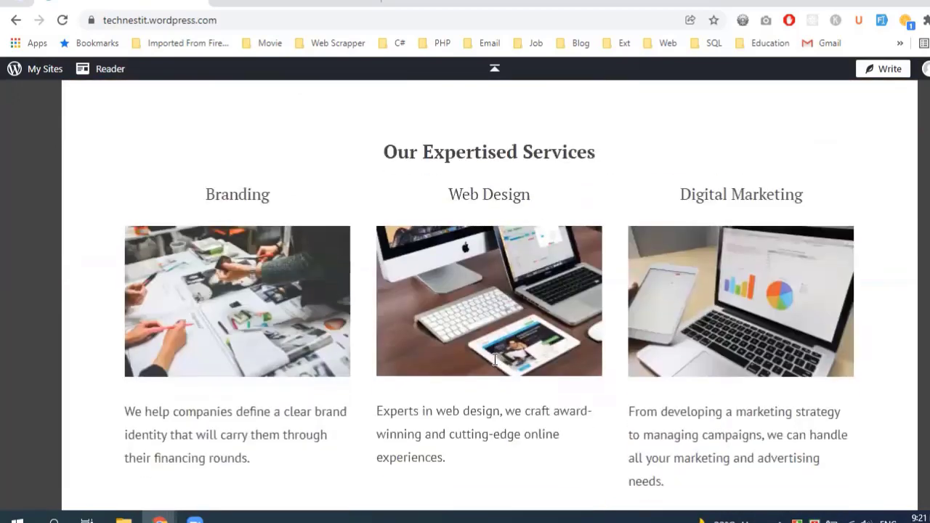
scroll(494, 358, "down", 4)
scroll(493, 358, "down", 4)
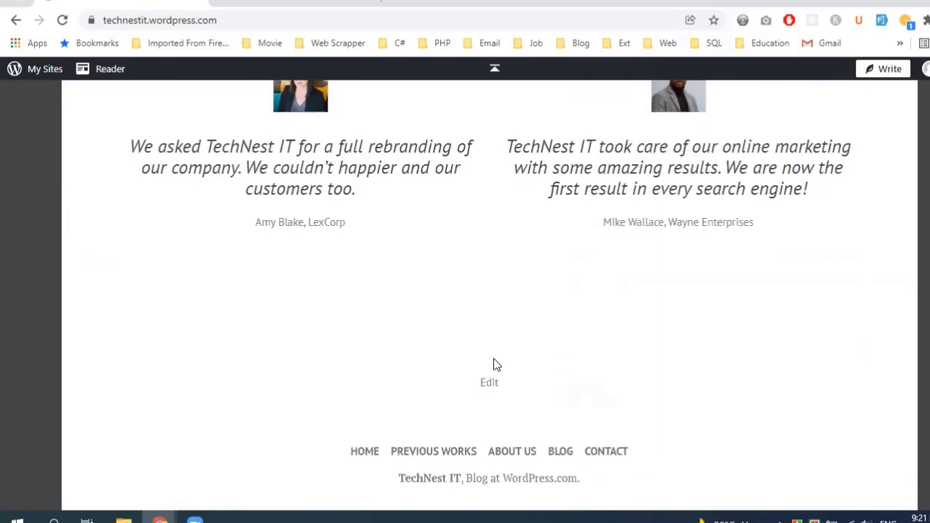
scroll(493, 358, "up", 3)
scroll(494, 365, "up", 3)
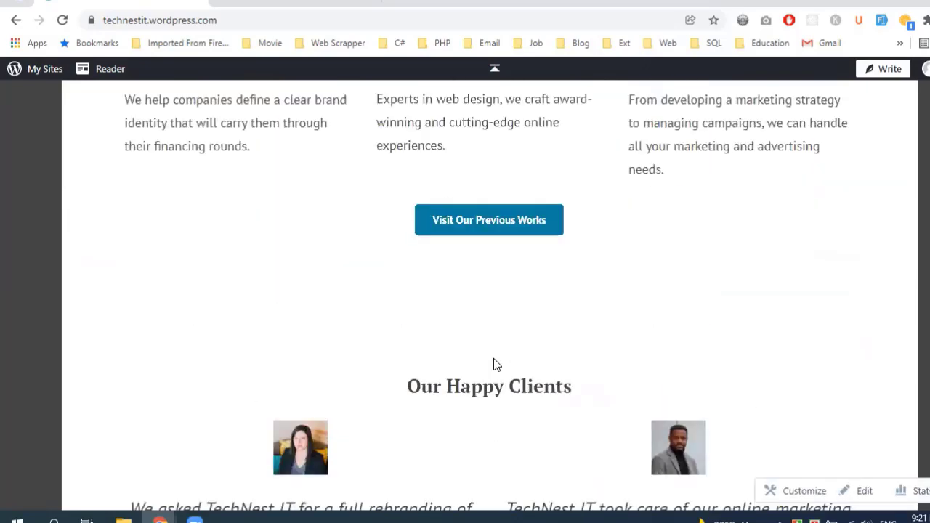
scroll(493, 364, "down", 2)
scroll(493, 365, "down", 4)
scroll(488, 315, "up", 6)
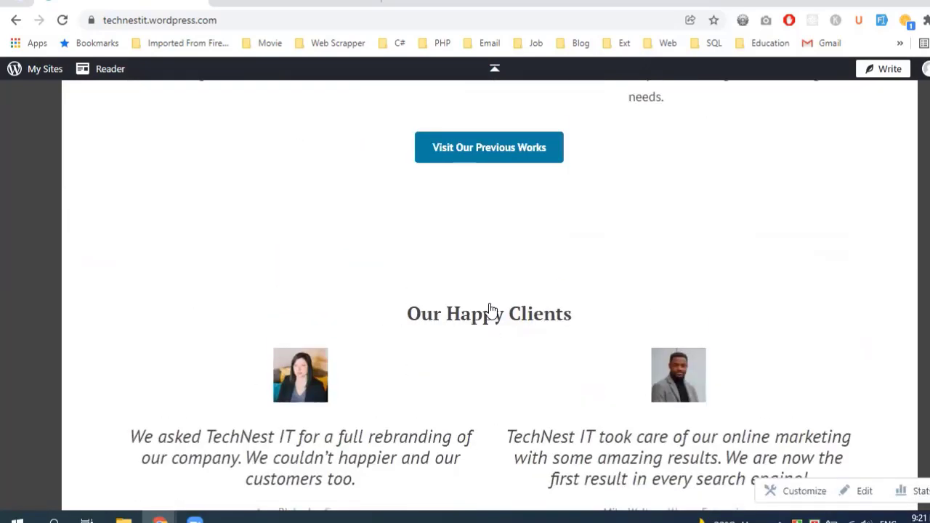
scroll(490, 307, "up", 10)
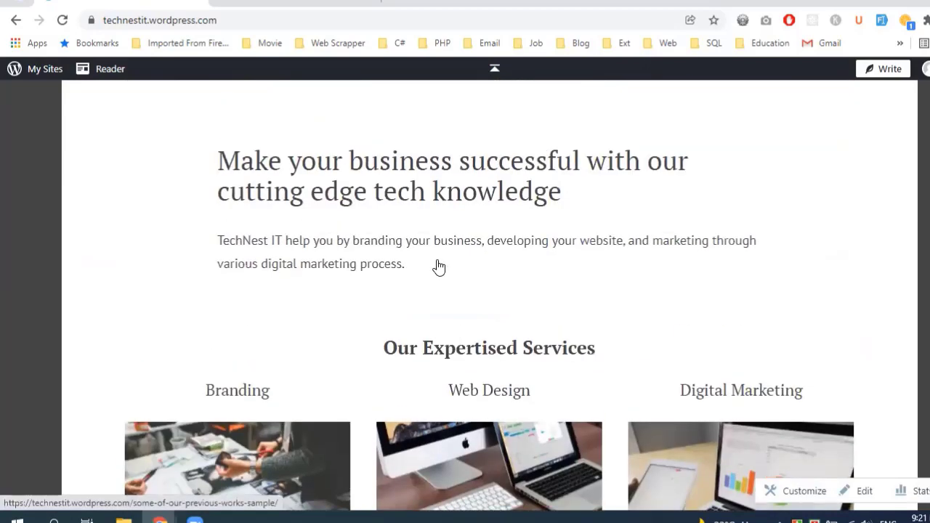
- Follow the home page's Visit Our Previous Works link and view the Some of Our Previous Works Sample page
scroll(476, 313, "down", 5)
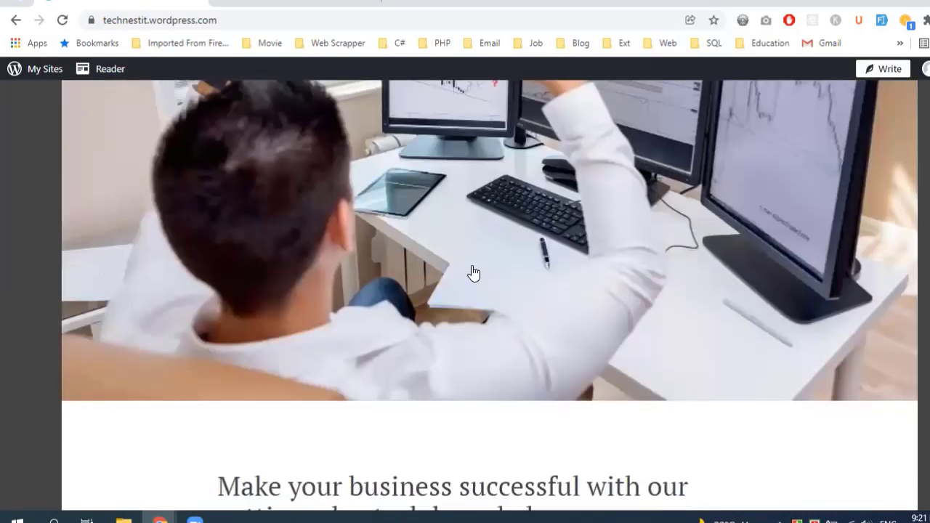
scroll(473, 281, "down", 5)
left_click(479, 274)
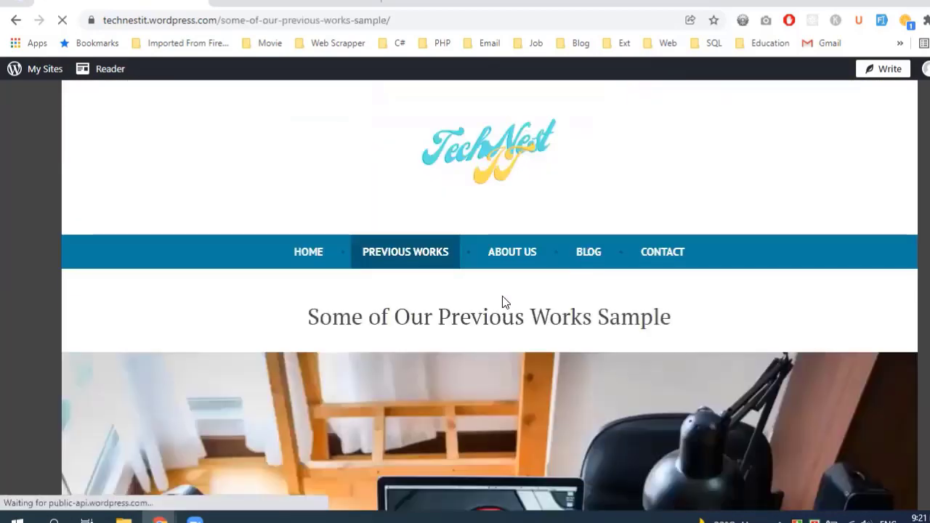
scroll(502, 302, "down", 1)
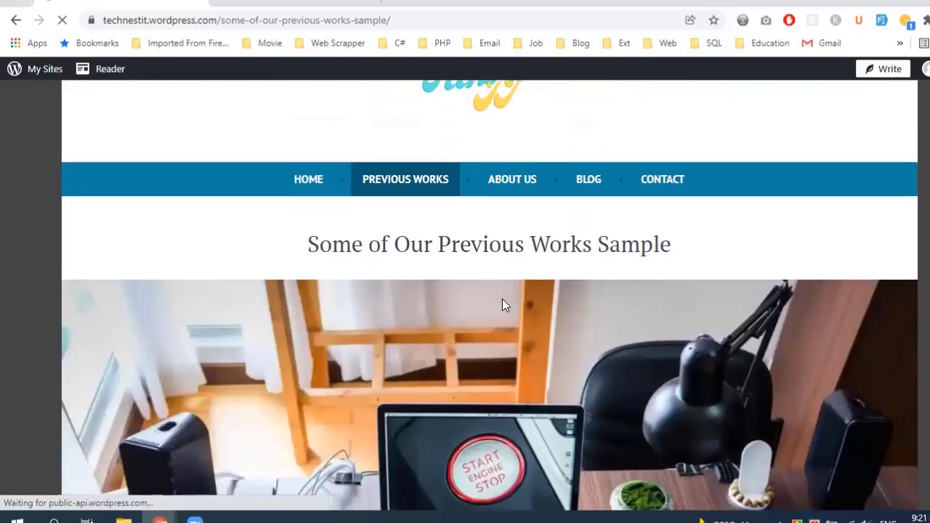
- Look through the sample projects on the Previous Works page, including Mobile App Development, Digital Marketing and Youtube SEO
scroll(502, 299, "down", 2)
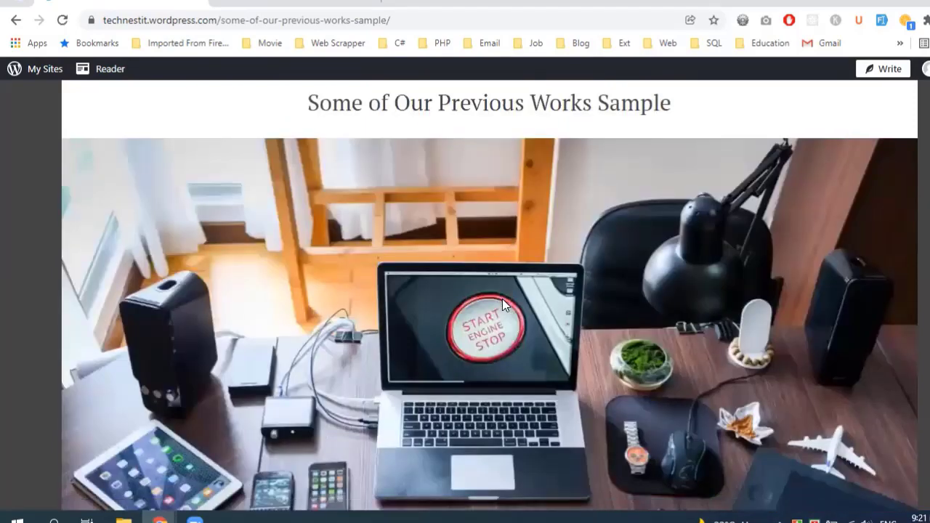
scroll(502, 299, "down", 6)
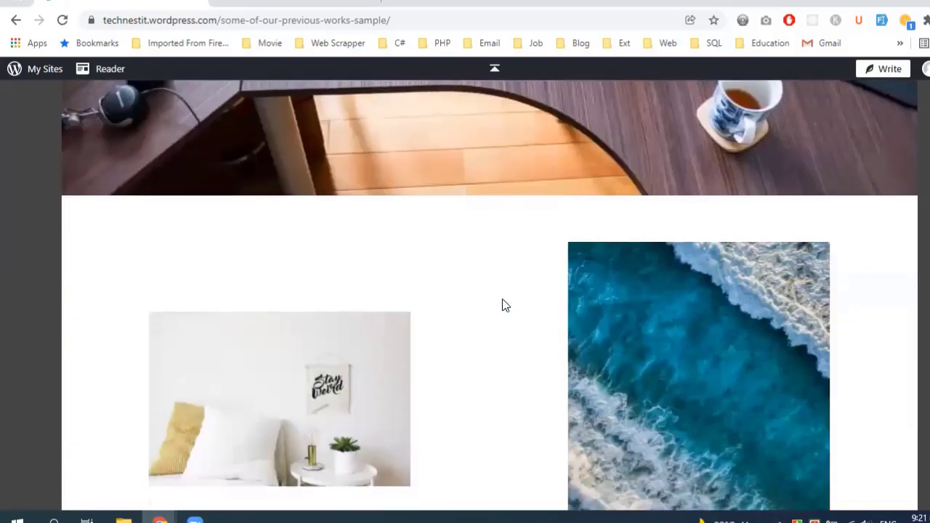
scroll(503, 299, "down", 6)
scroll(502, 305, "down", 8)
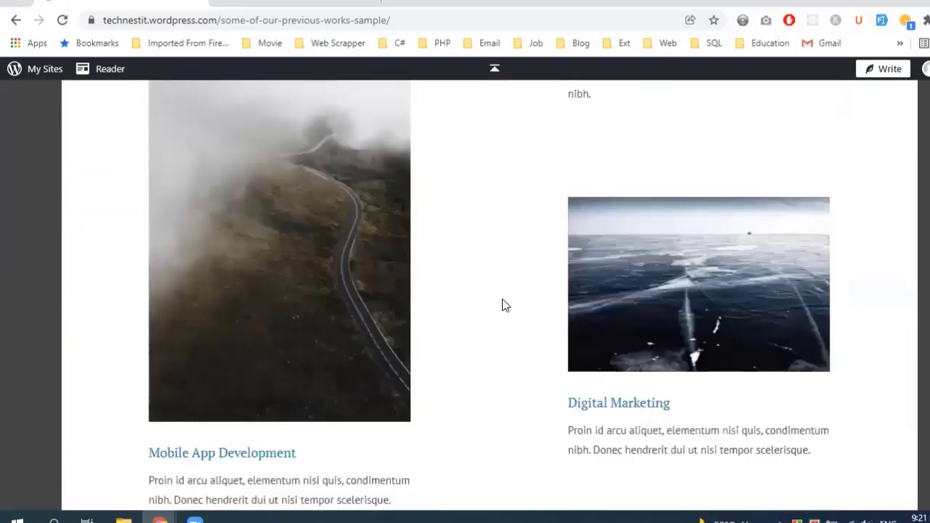
scroll(504, 320, "down", 1)
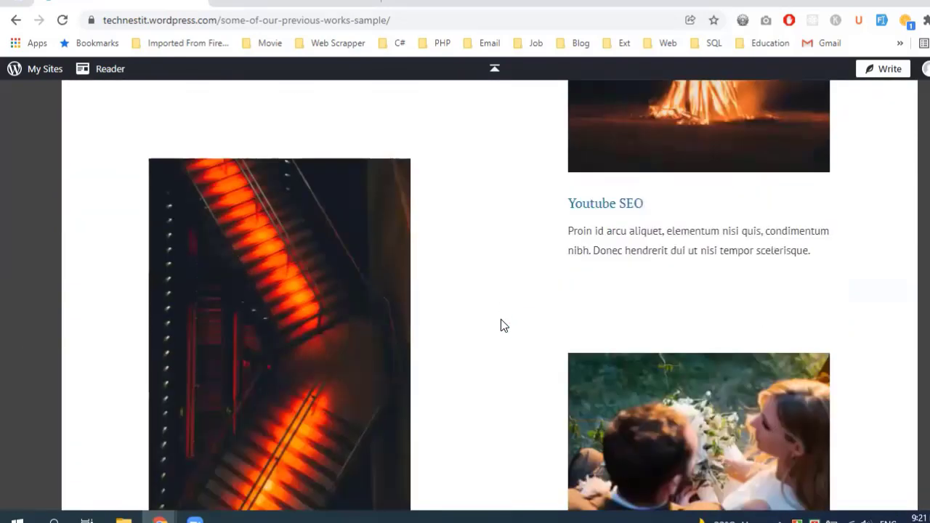
scroll(504, 322, "down", 1)
scroll(501, 318, "up", 5)
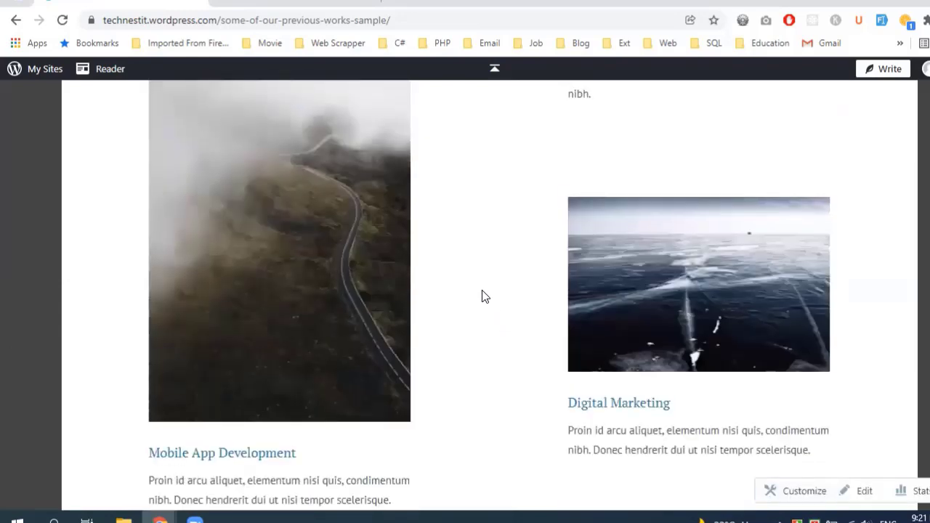
scroll(482, 290, "up", 10)
scroll(483, 297, "up", 1)
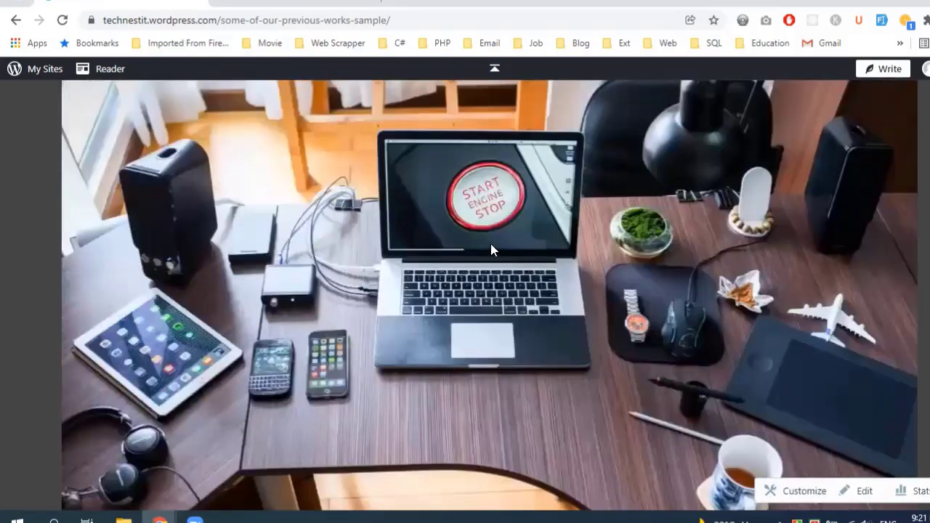
scroll(497, 231, "up", 4)
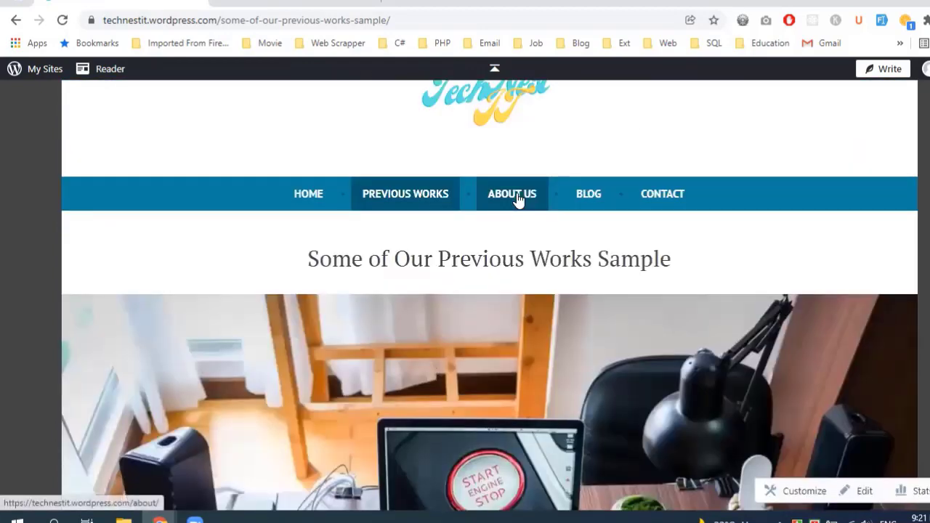
- Open the site's About Us page and look through its Who We Are and What We Do sections
left_click(521, 200)
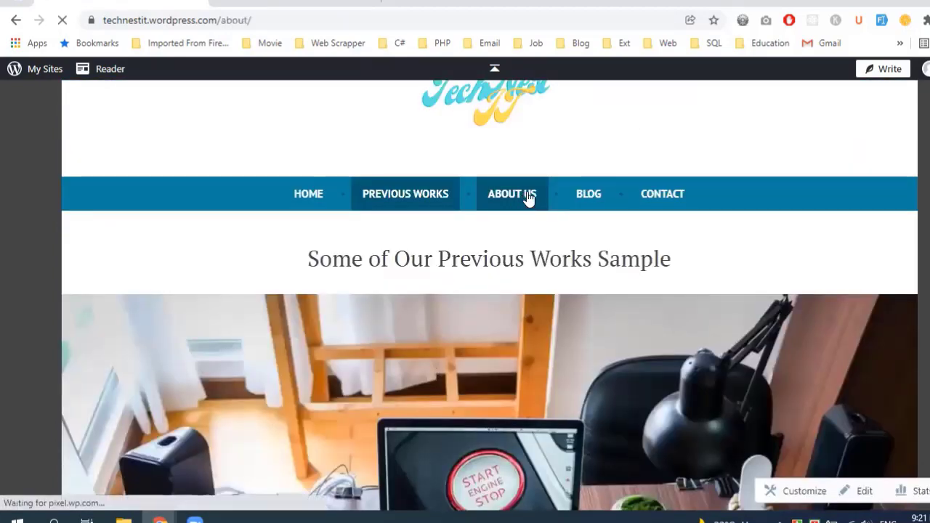
scroll(529, 199, "down", 2)
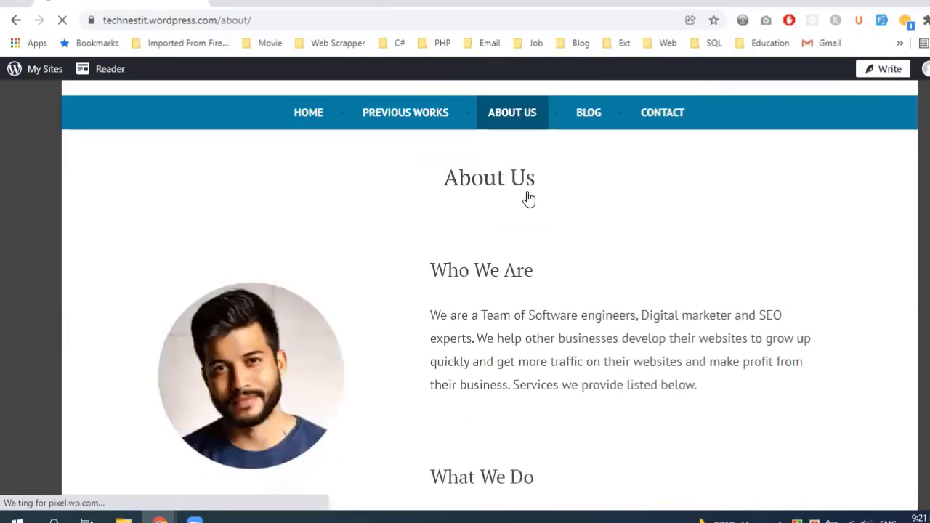
scroll(529, 199, "down", 5)
scroll(529, 199, "up", 7)
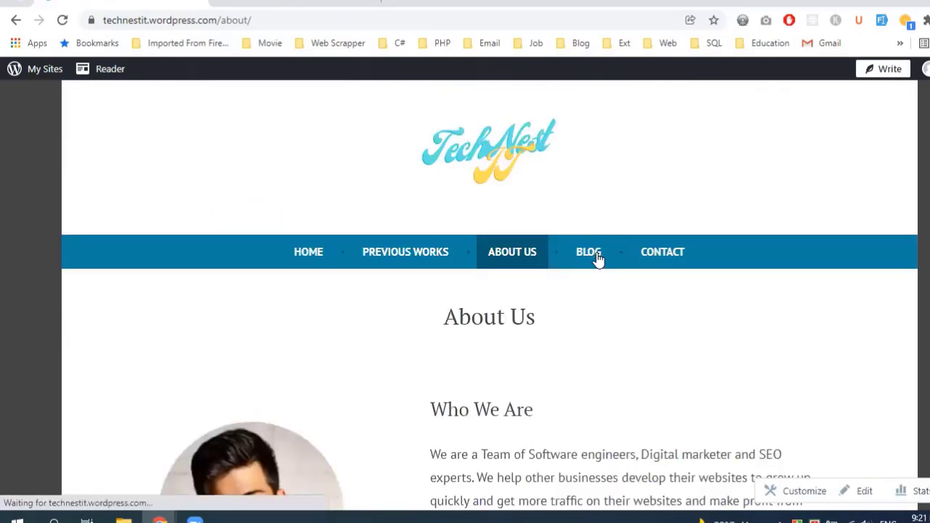
- Open the site's Blog page and look through its posts down to the comment area and footer
left_click(593, 253)
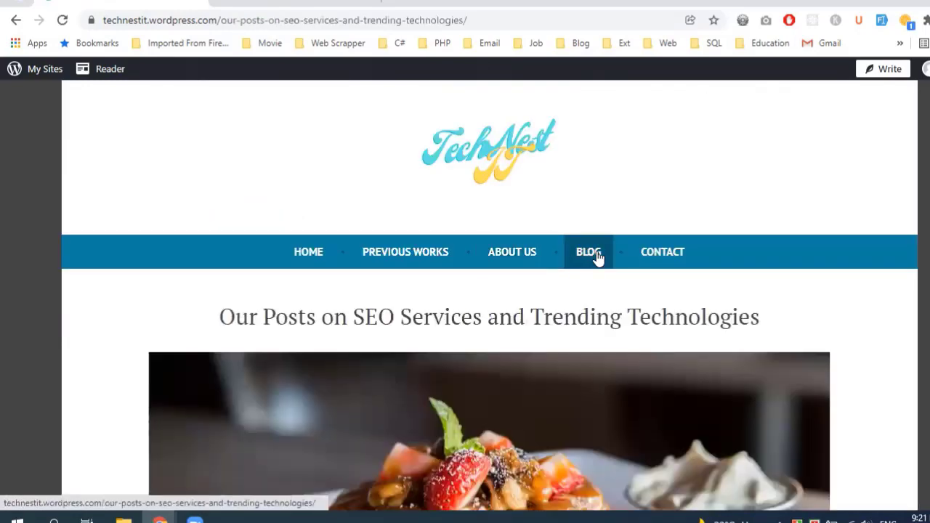
scroll(598, 258, "down", 15)
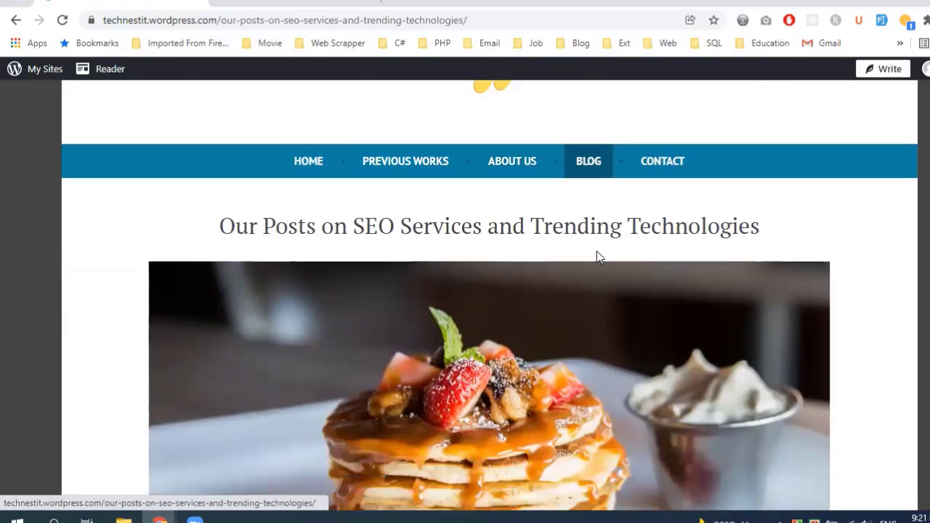
scroll(598, 258, "down", 3)
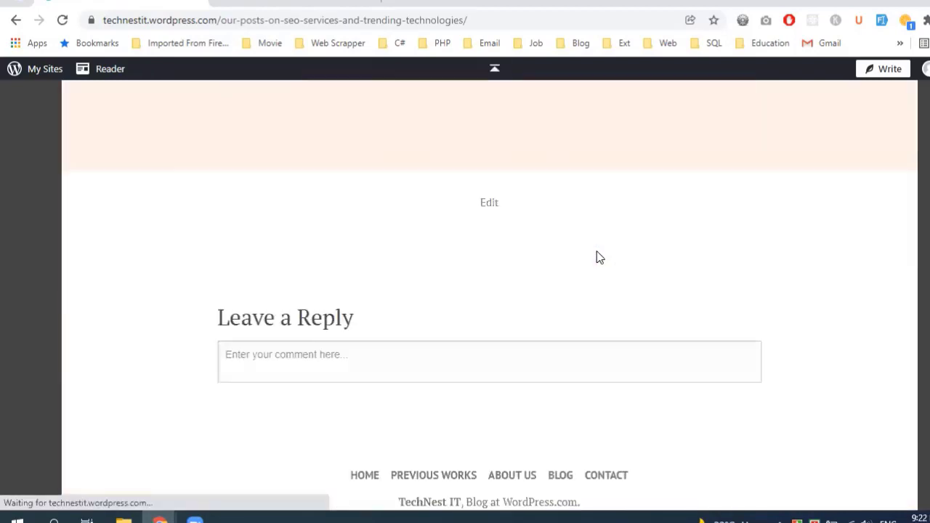
scroll(598, 258, "up", 10)
scroll(598, 255, "up", 3)
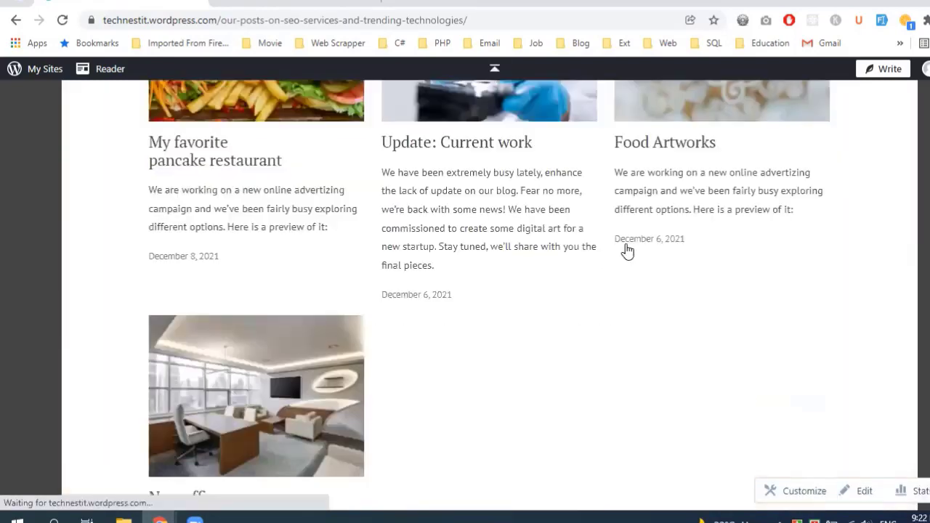
scroll(644, 254, "up", 5)
scroll(643, 254, "up", 2)
- Open the site's Contact page and look over its contact form, opening hours and social links
left_click(646, 252)
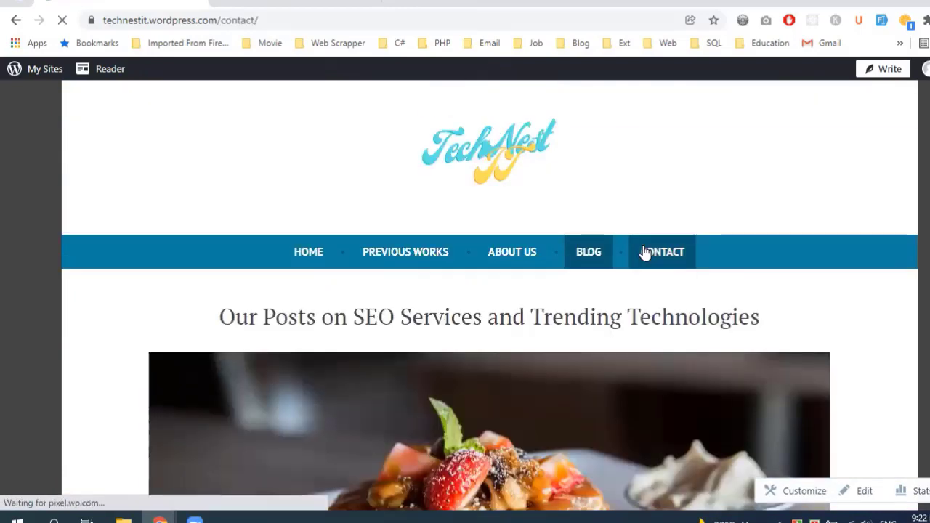
scroll(644, 252, "down", 5)
scroll(643, 253, "down", 4)
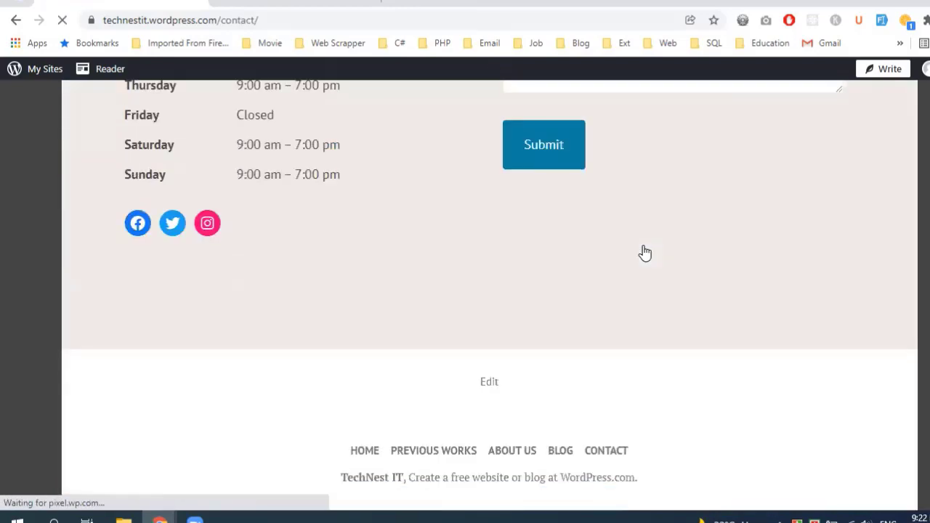
scroll(608, 250, "up", 6)
scroll(365, 248, "up", 4)
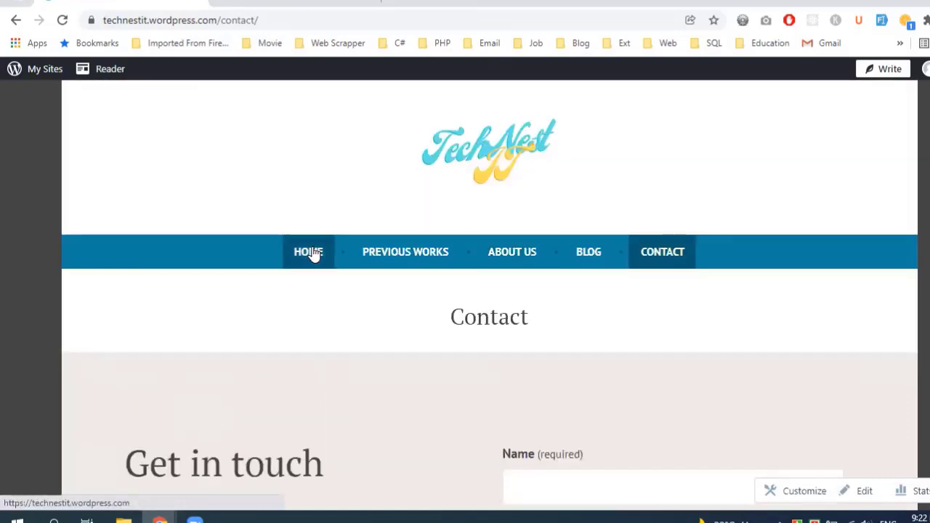
- Return to the site's home page and bring the TechNest IT browser window to the front
left_click(313, 252)
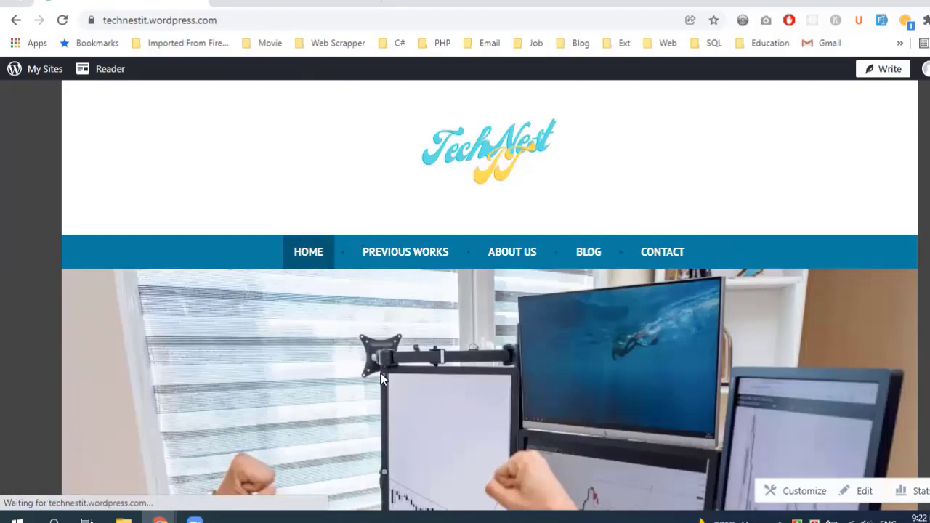
mouse_move(160, 519)
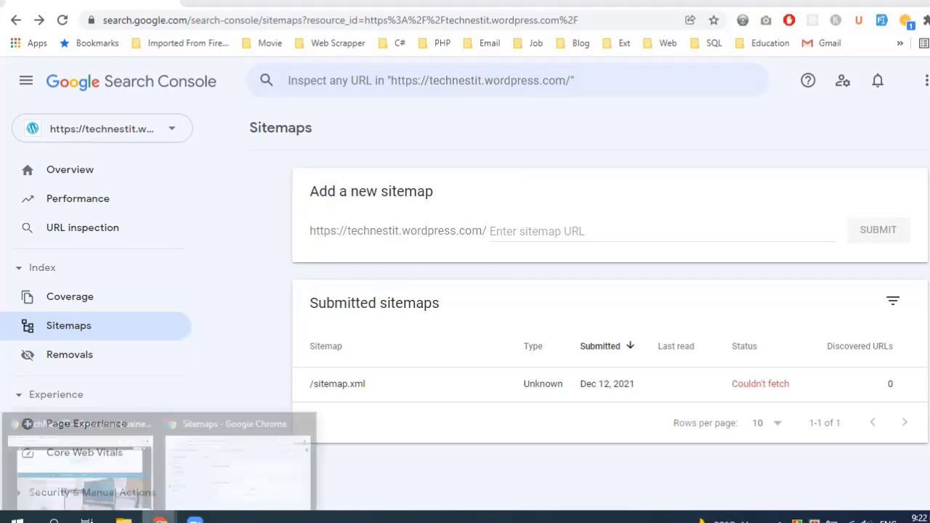
left_click(71, 478)
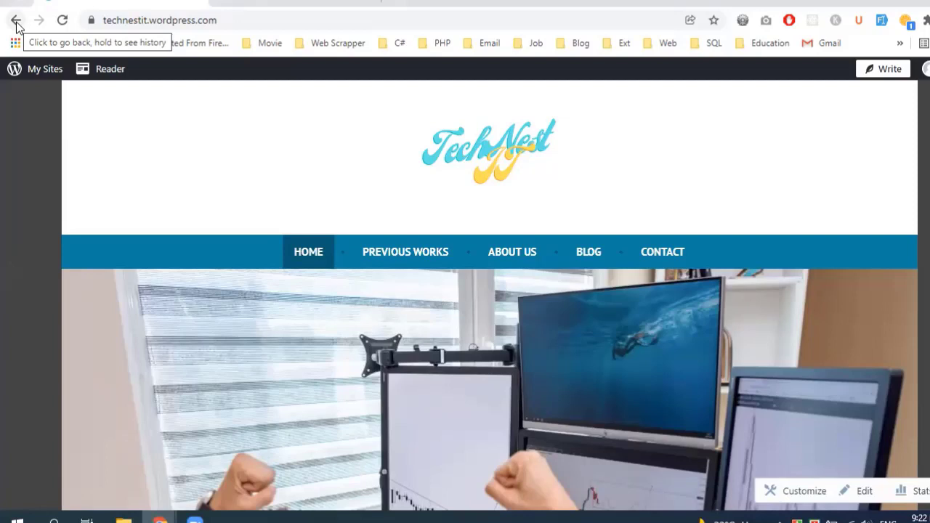
- Reopen the Blog page from the home page and view the post previews below the featured post
scroll(297, 208, "down", 1)
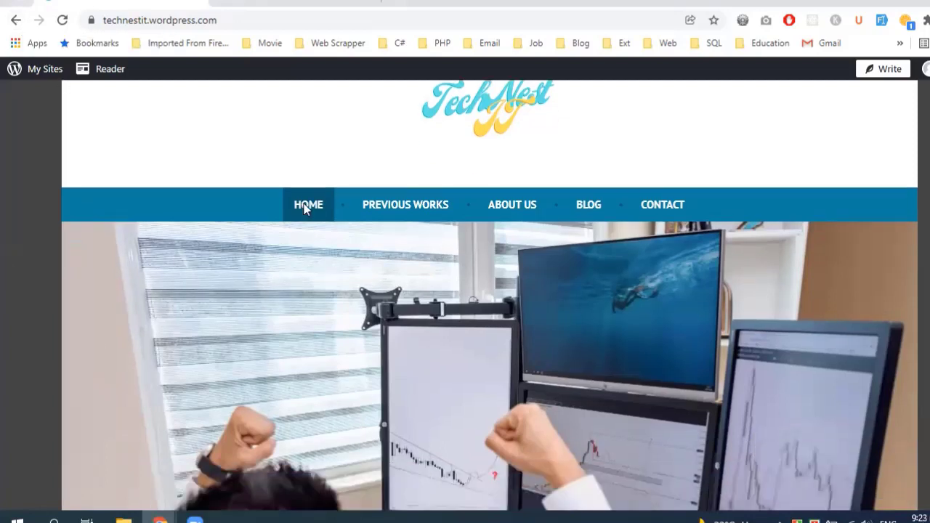
scroll(407, 192, "down", 1)
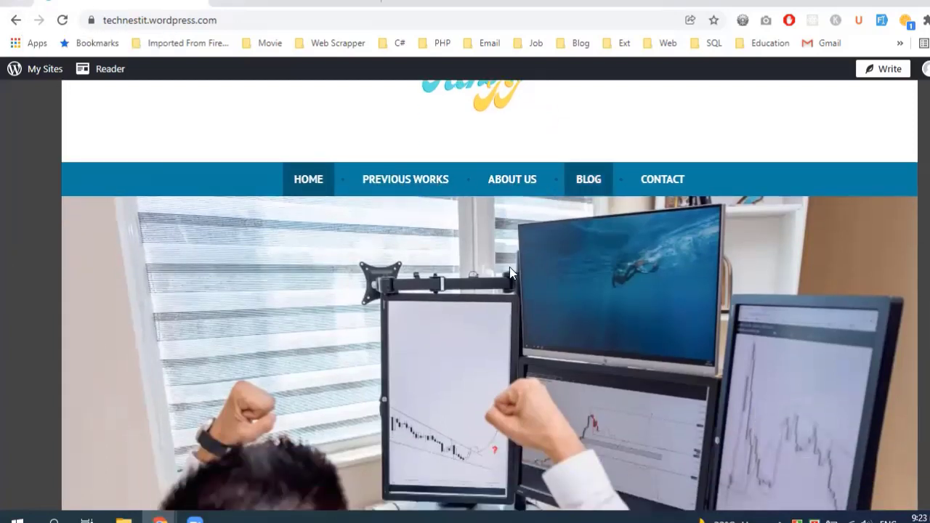
scroll(600, 256, "up", 1)
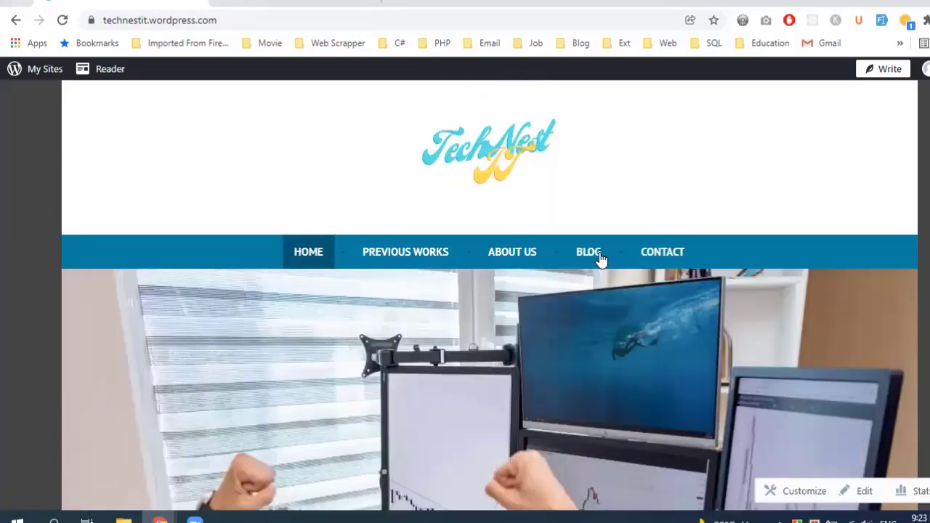
left_click(599, 258)
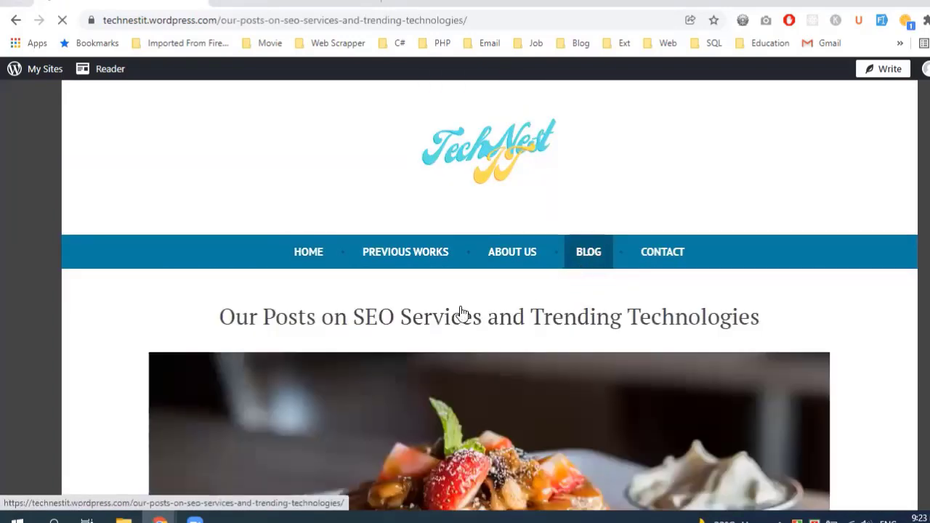
scroll(334, 301, "down", 10)
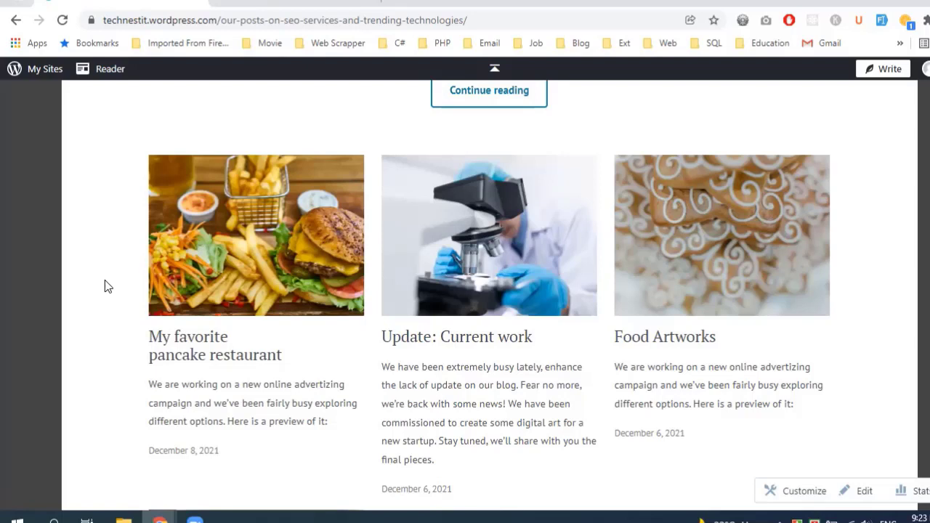
- Go back through the visited site pages to the WordPress dashboard's preview of technestit.wordpress.com
left_click(15, 20)
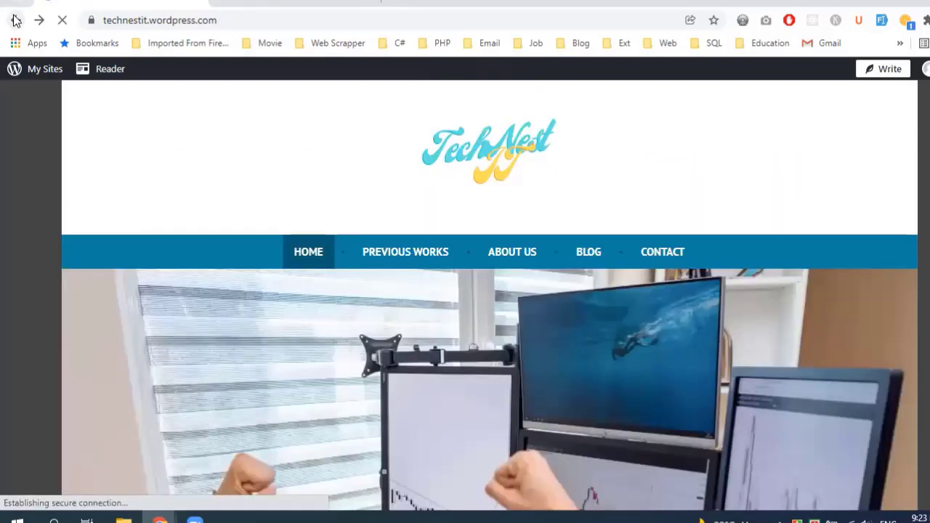
left_click(15, 21)
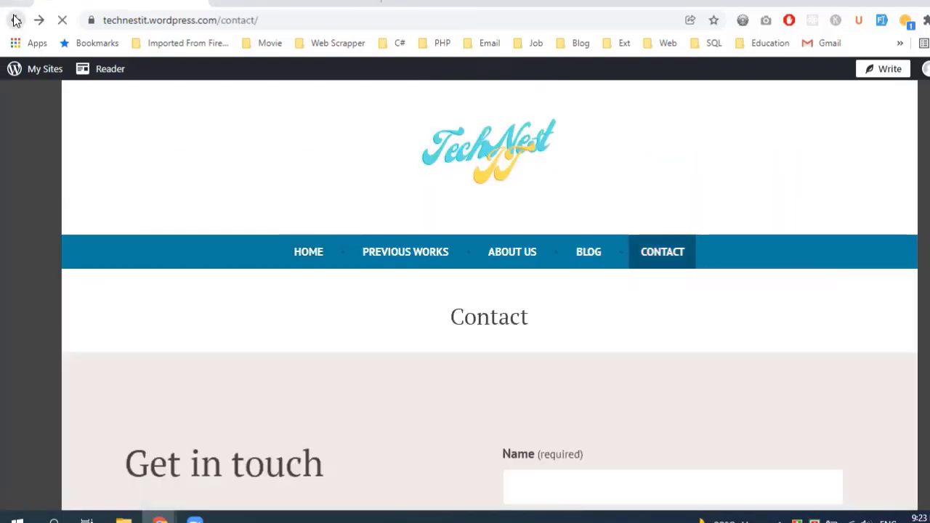
left_click(15, 20)
left_click(15, 20)
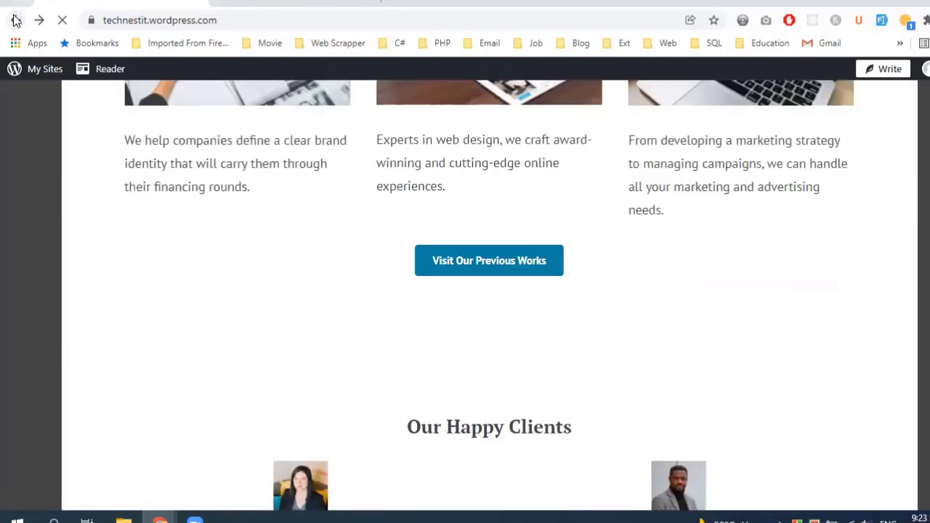
left_click(15, 20)
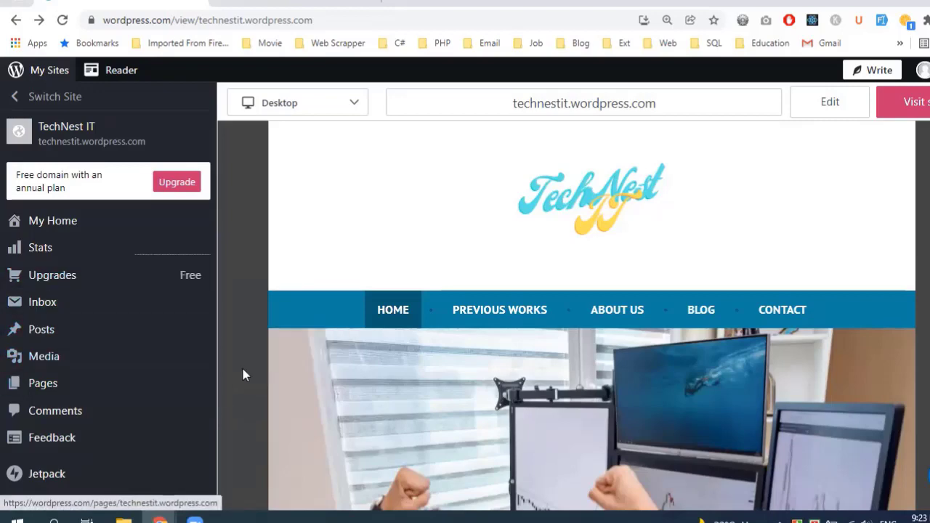
- Open the Posts section for the TechNest IT site in the WordPress dashboard
scroll(243, 375, "down", 2)
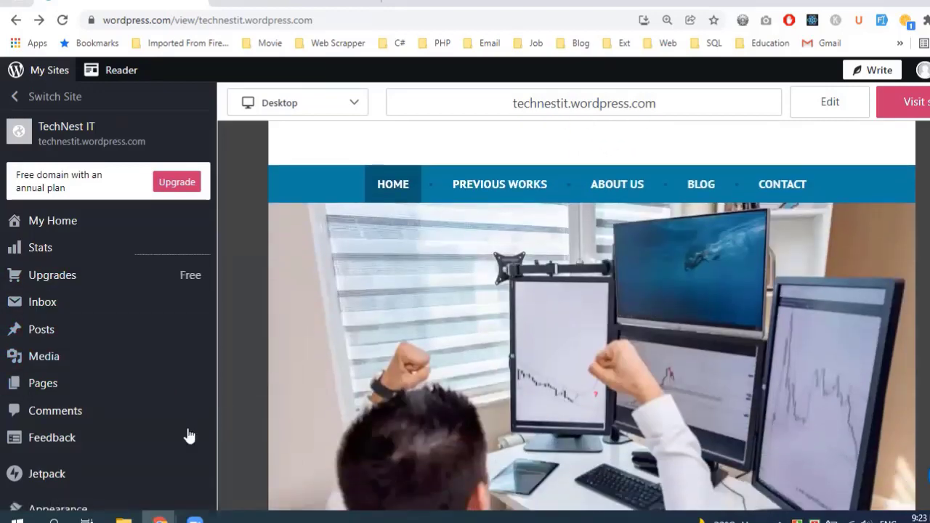
scroll(189, 436, "down", 1)
scroll(220, 356, "up", 1)
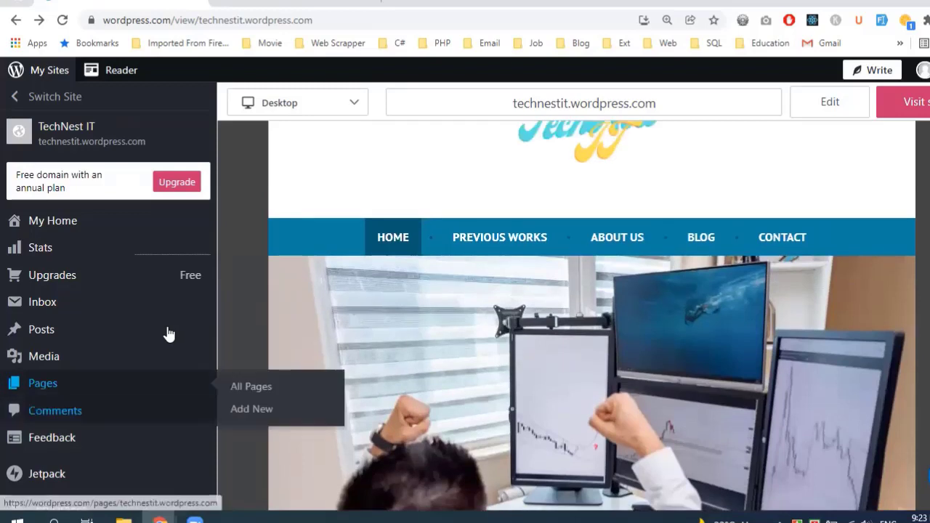
left_click(165, 334)
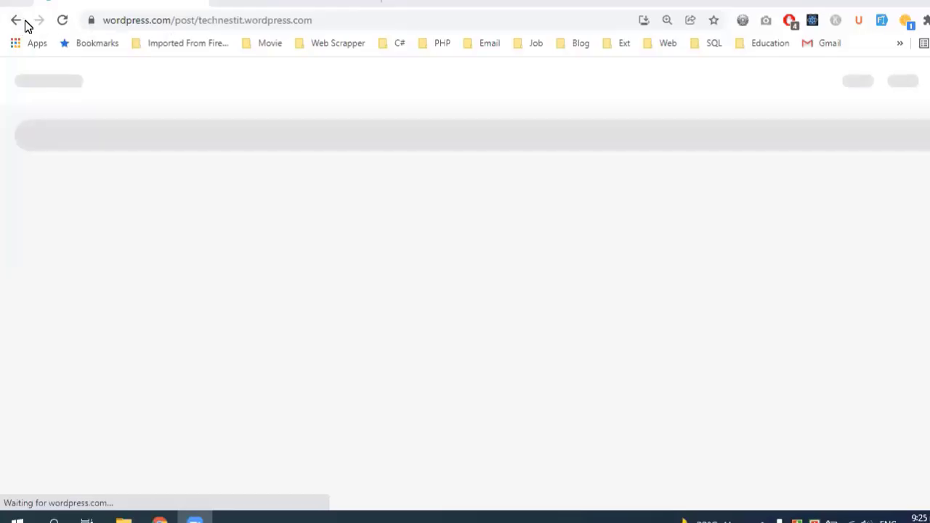
- Leave the new post editor and look through the published posts in the site's Posts list
left_click(16, 21)
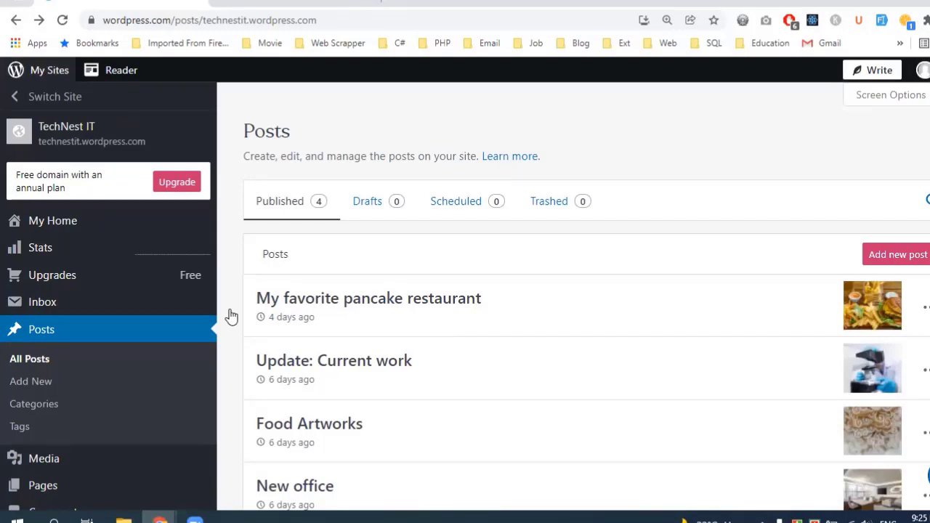
scroll(231, 316, "down", 1)
scroll(231, 316, "down", 1)
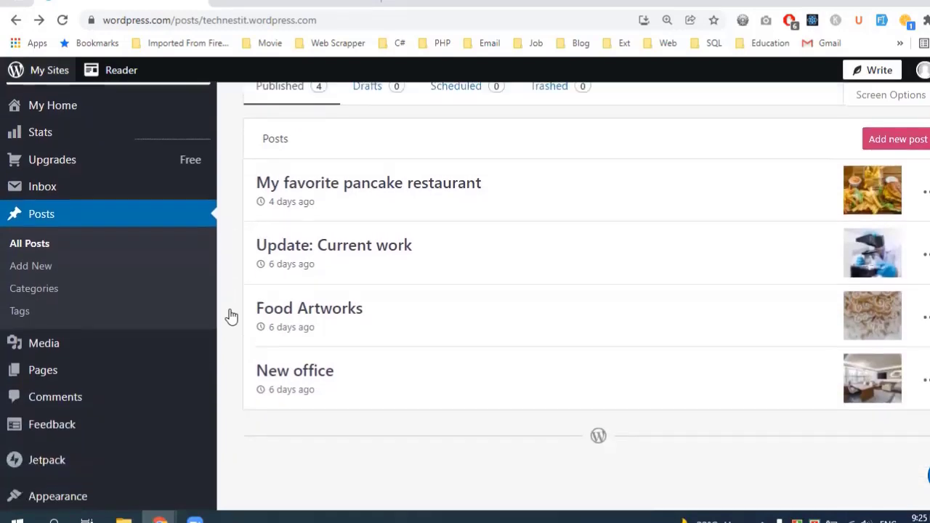
scroll(231, 316, "up", 2)
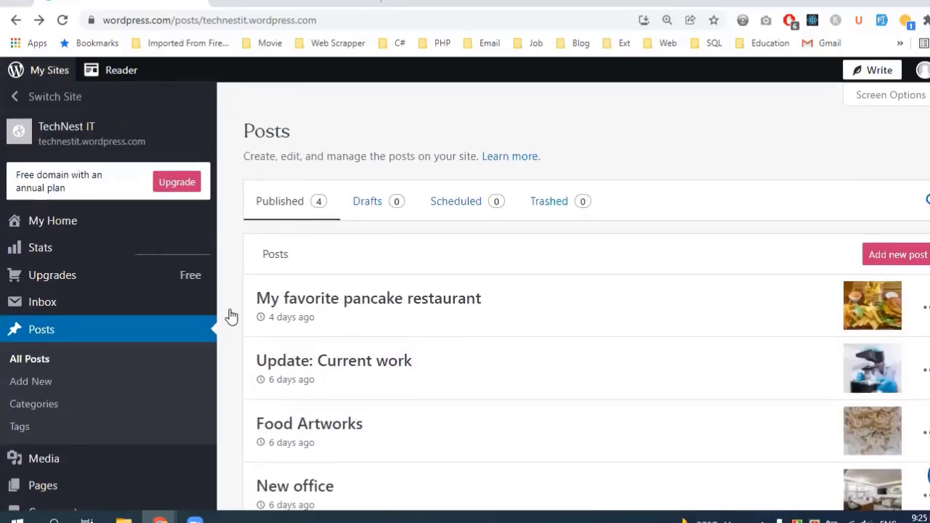
- Open the list of all pages for the TechNest IT site and look through the published pages
scroll(232, 316, "down", 1)
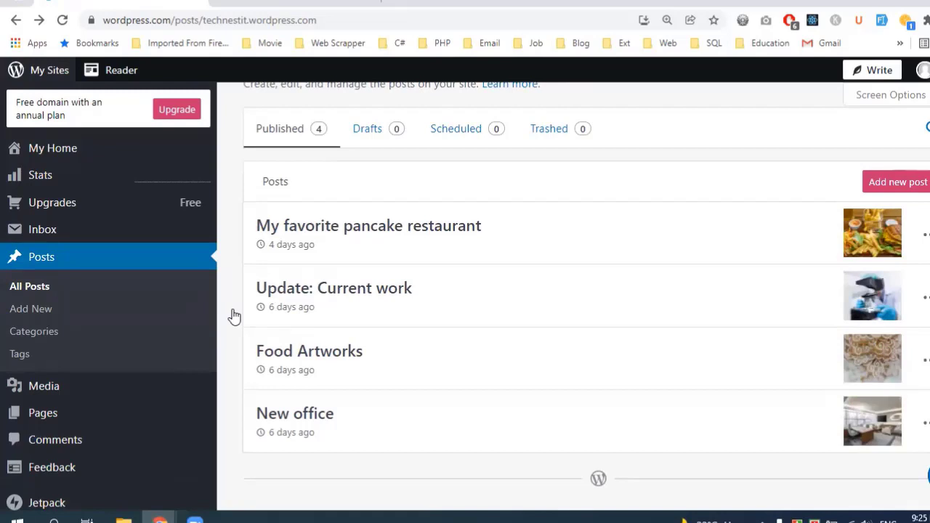
mouse_move(197, 423)
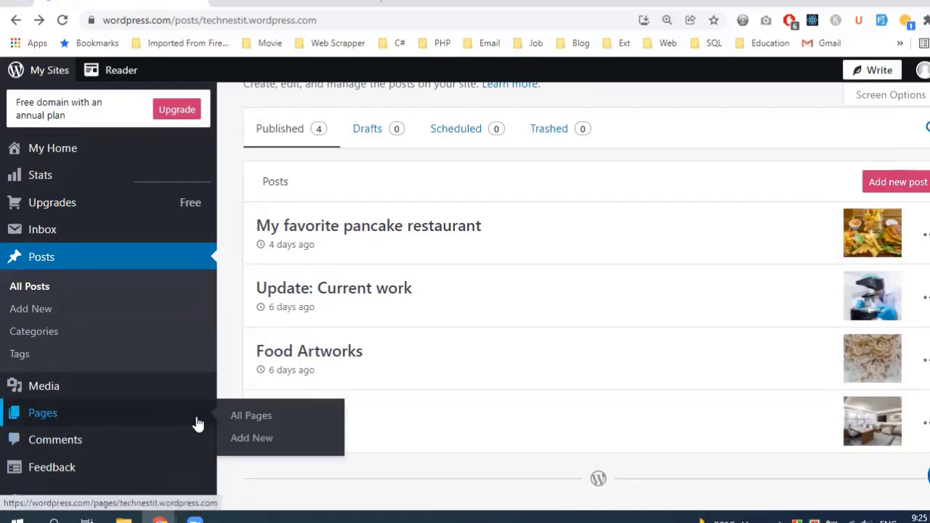
left_click(239, 414)
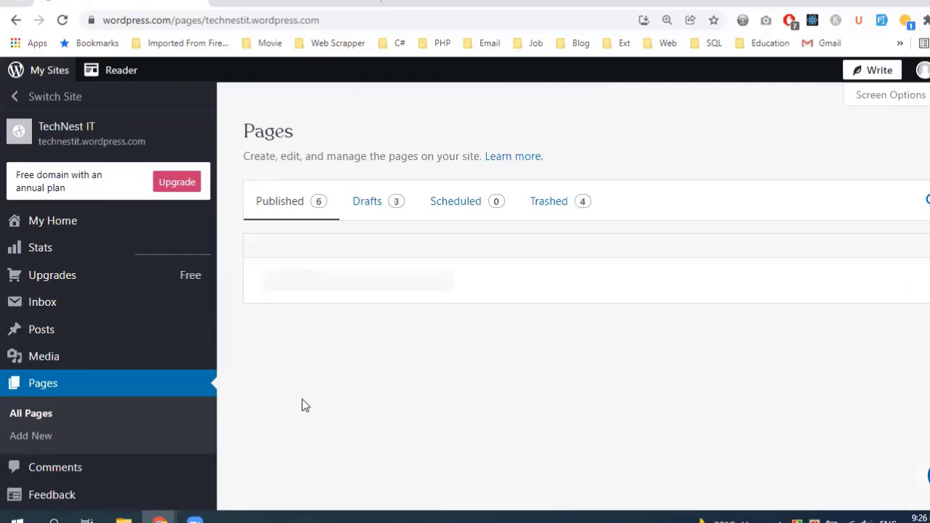
scroll(305, 401, "down", 2)
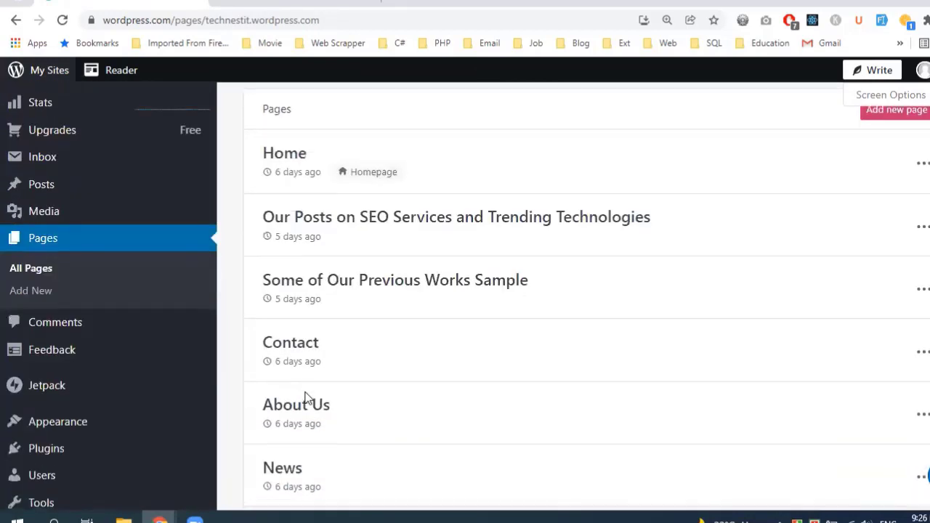
scroll(305, 399, "down", 1)
scroll(307, 400, "up", 1)
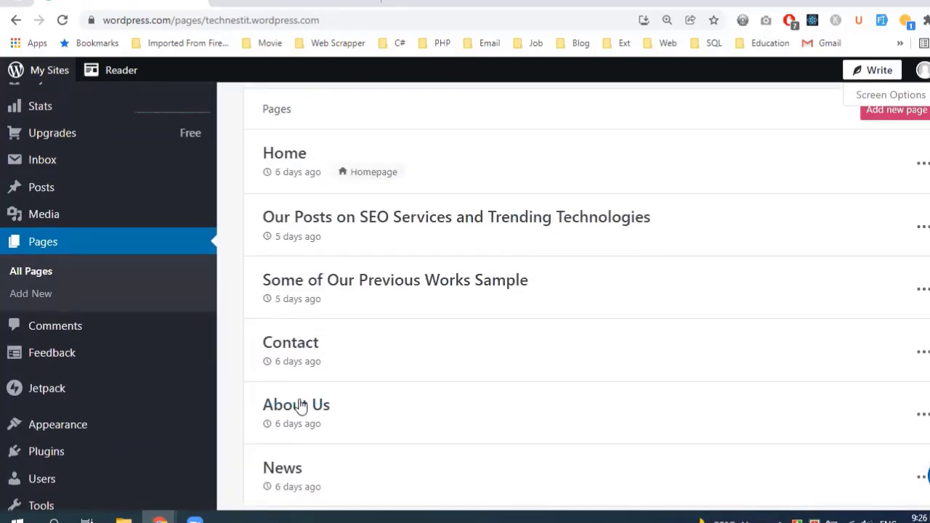
mouse_move(205, 423)
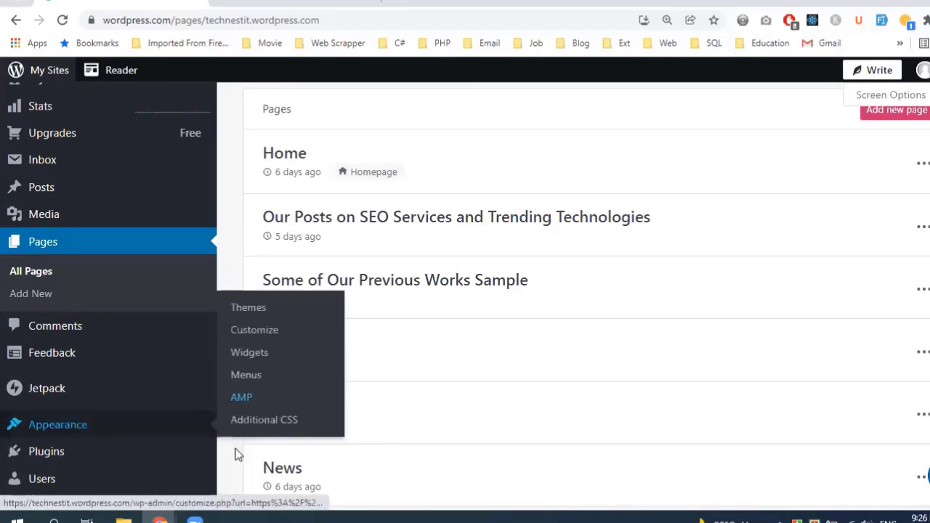